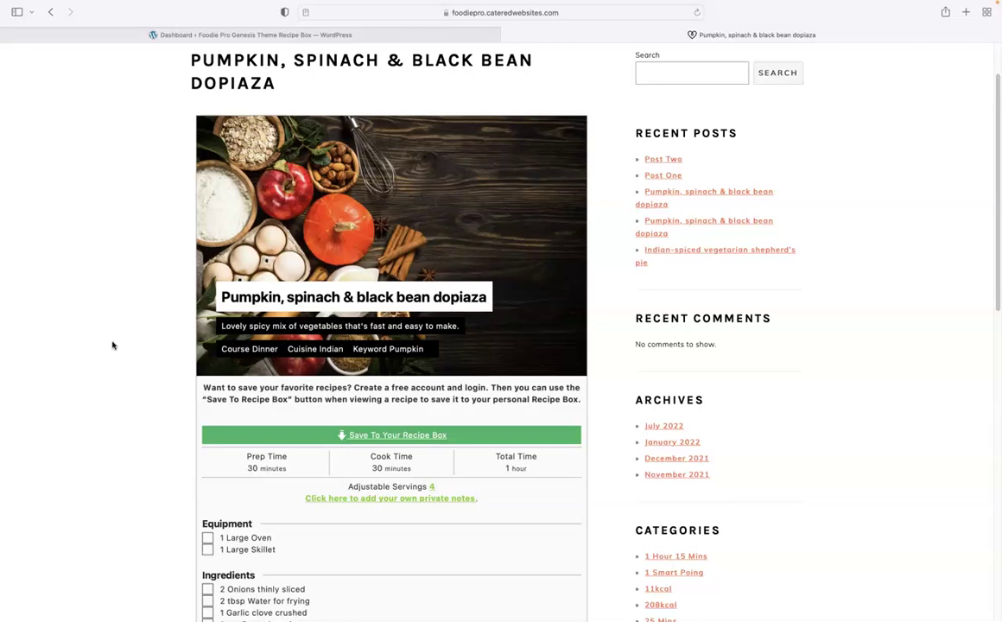
# Step: Examine the published Pumpkin, spinach & black bean dopiaza recipe card, from its account sign-up message and save button to the nutrition section and sharing links
pyautogui.click(369, 442)
pyautogui.moveTo(215, 388); pyautogui.dragTo(402, 395)
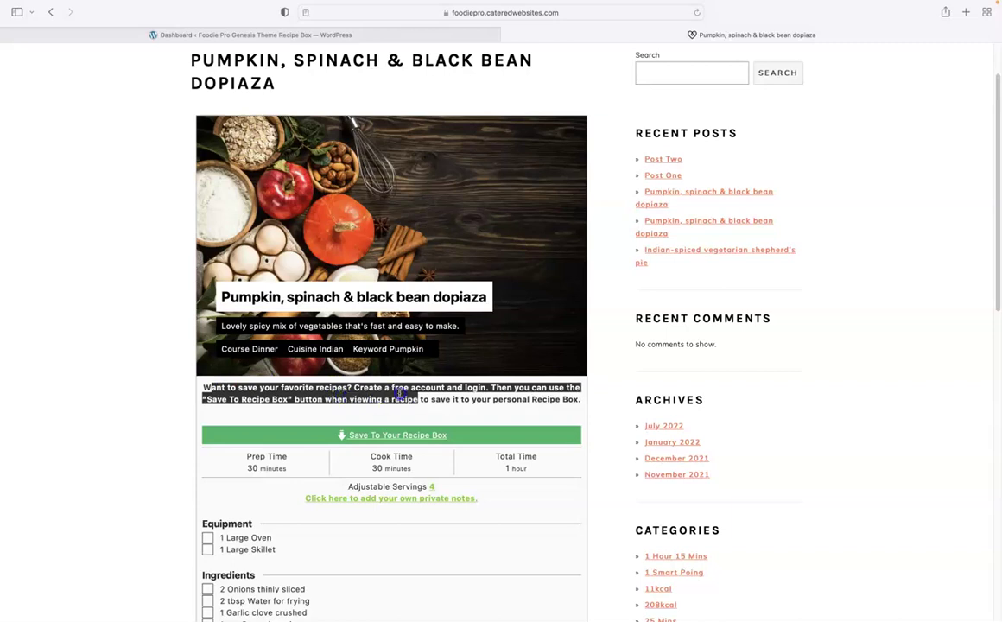
pyautogui.click(445, 412)
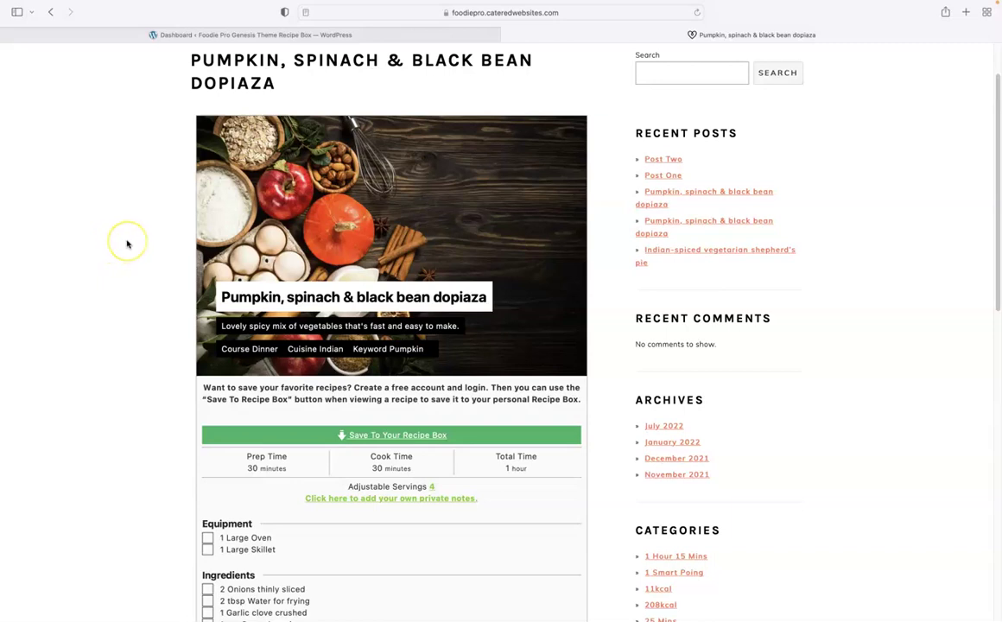
pyautogui.scroll(-5, 130, 247)
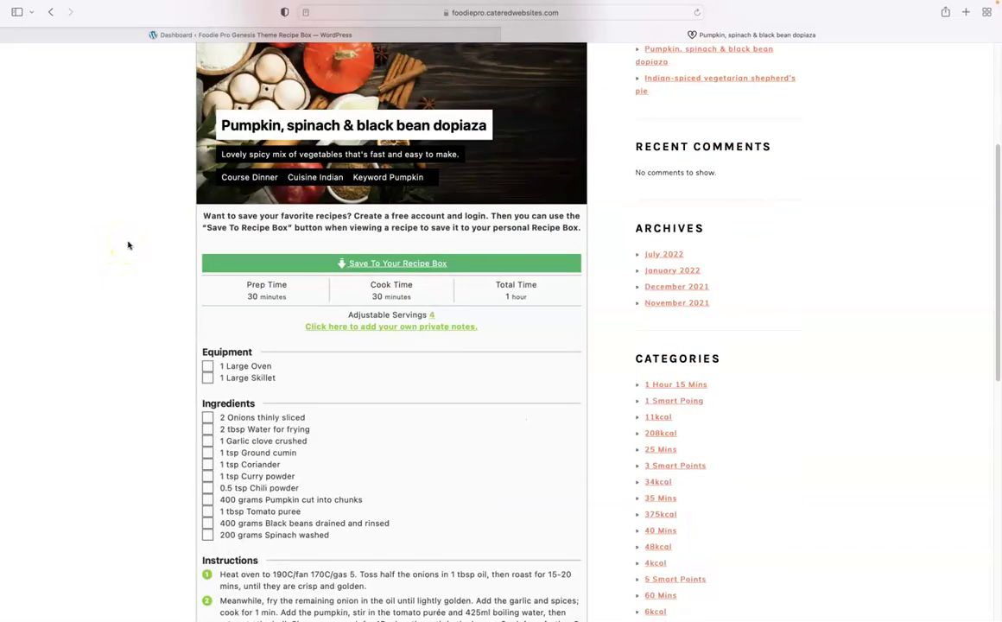
pyautogui.scroll(-4, 134, 251)
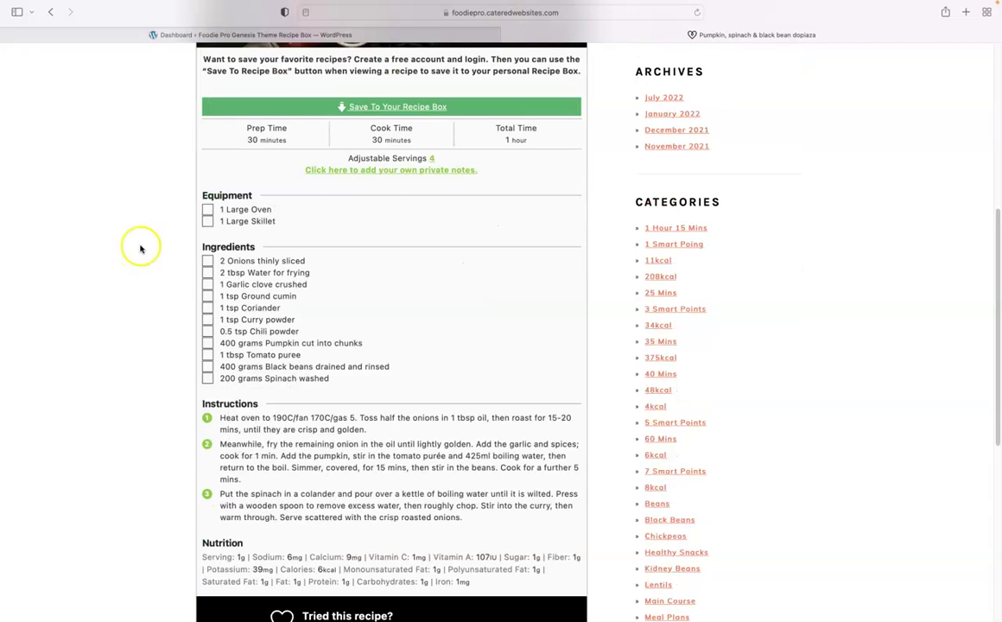
pyautogui.scroll(-4, 138, 242)
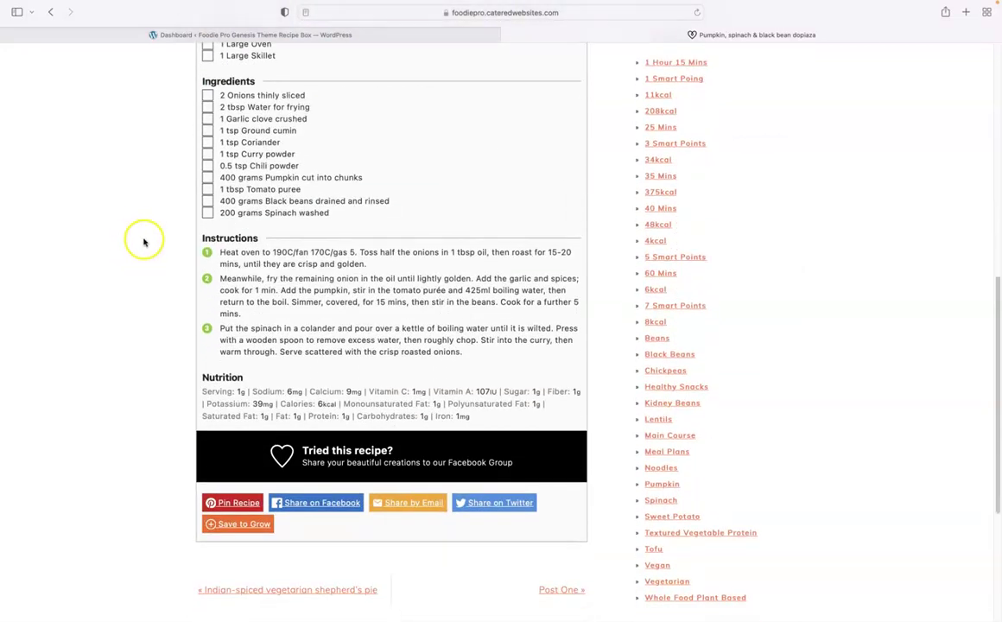
pyautogui.scroll(4, 144, 242)
pyautogui.scroll(8, 144, 241)
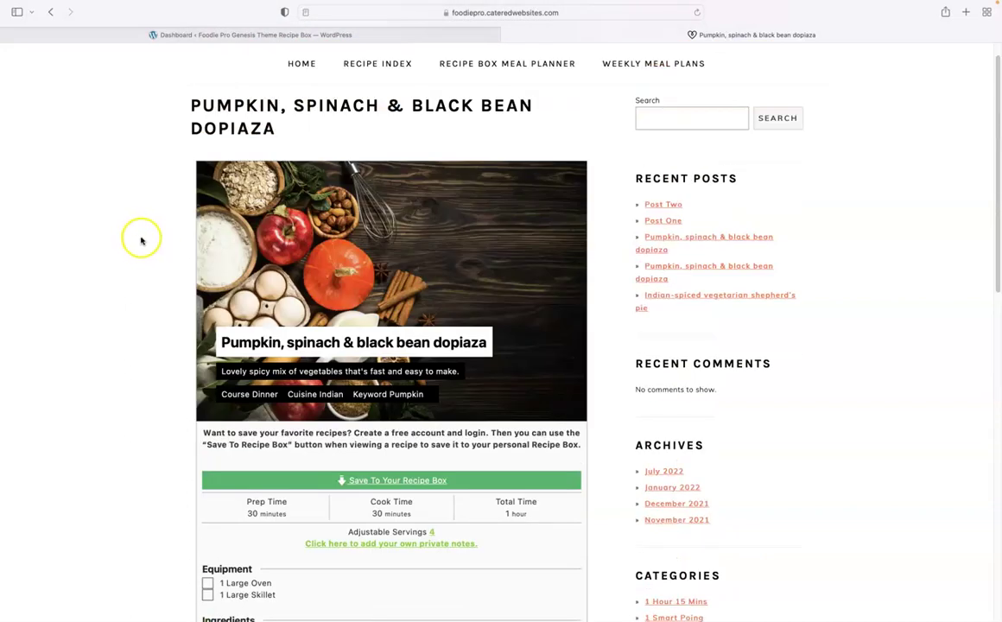
pyautogui.scroll(-4, 148, 251)
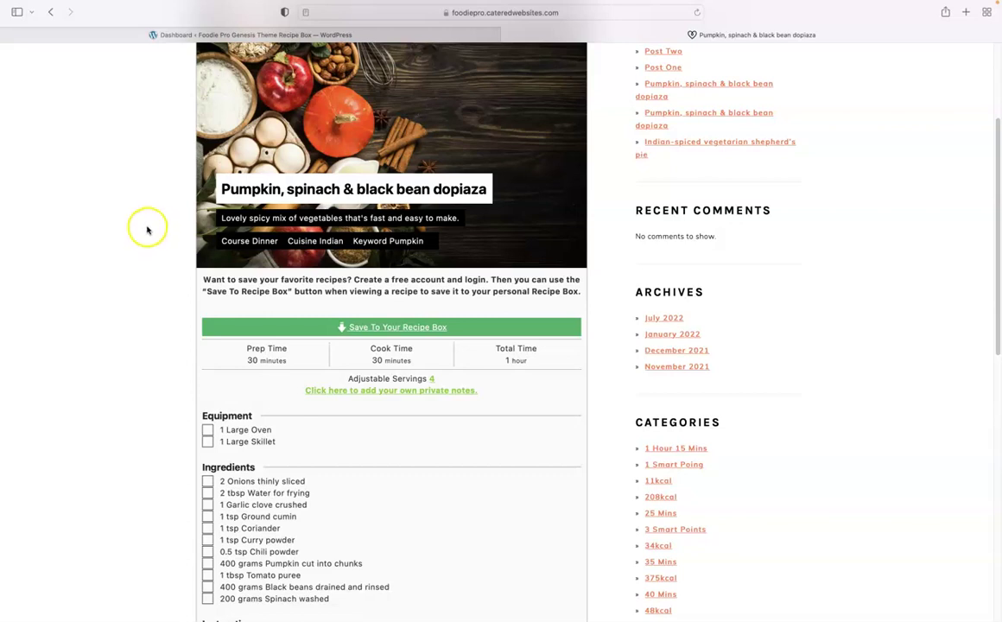
pyautogui.scroll(-1, 146, 229)
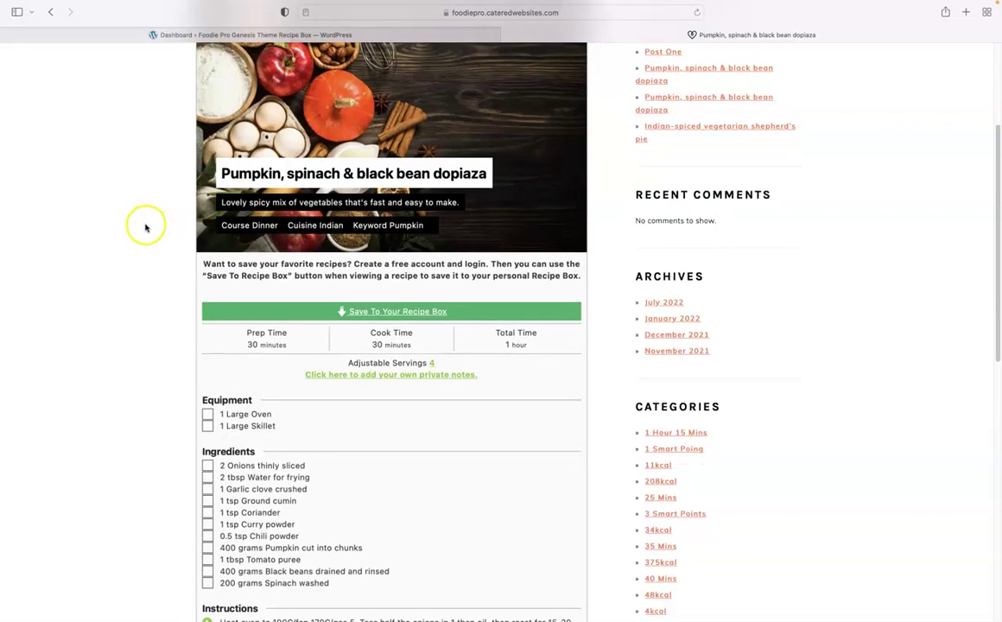
pyautogui.scroll(5, 146, 229)
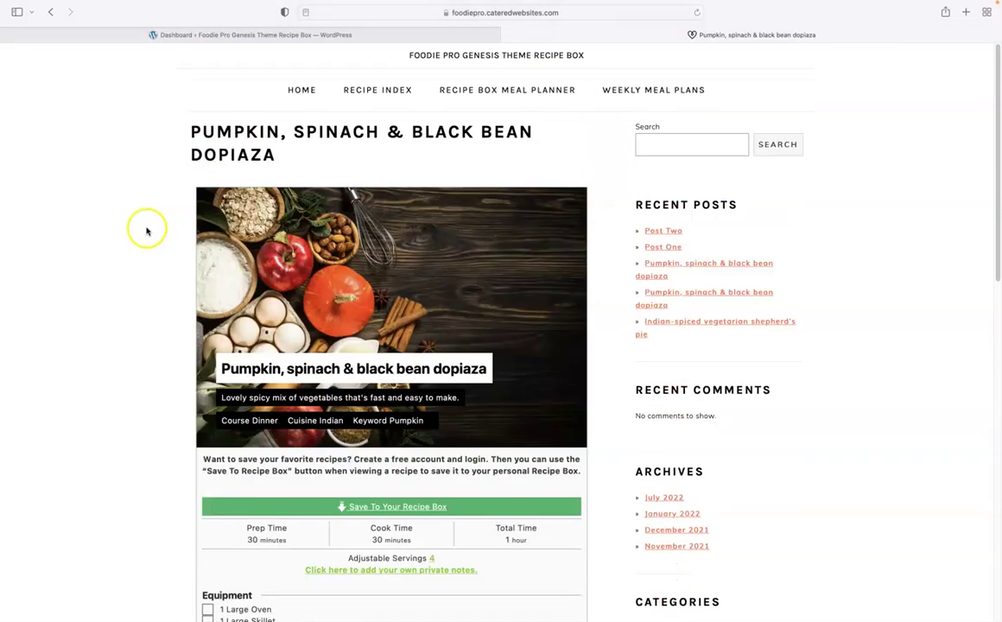
# Step: Switch to the WordPress dashboard, open the Template Editor from the WP Recipe Maker settings, and show the recipe templates
pyautogui.click(214, 35)
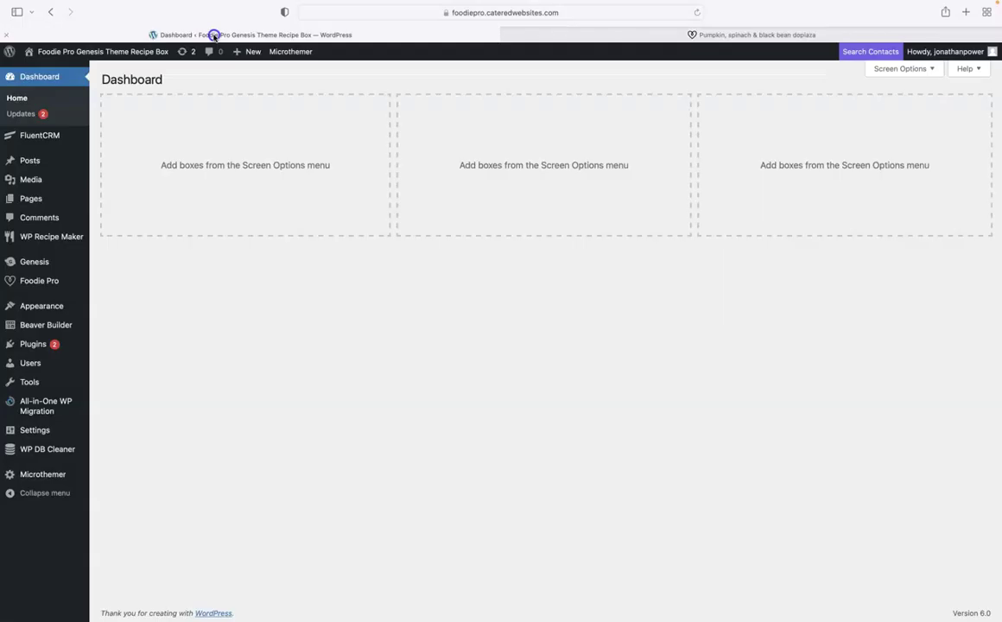
pyautogui.moveTo(52, 237)
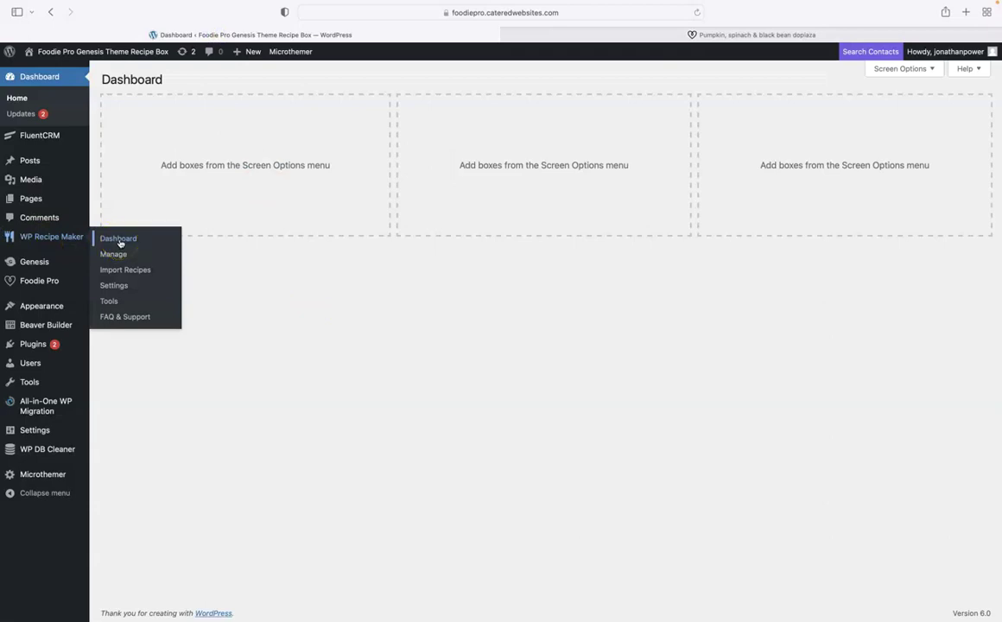
pyautogui.click(114, 287)
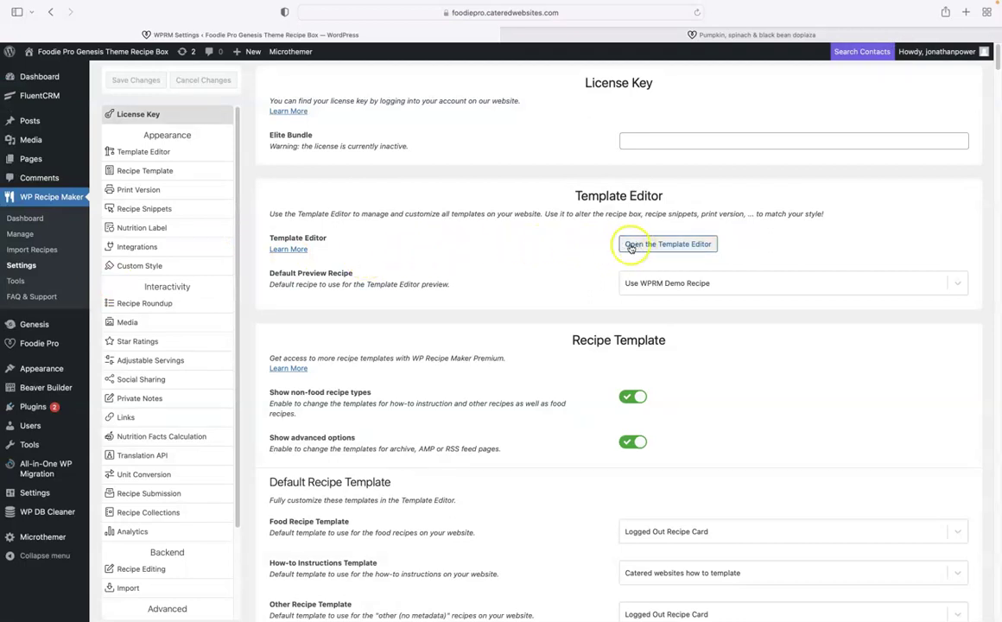
pyautogui.click(21, 263)
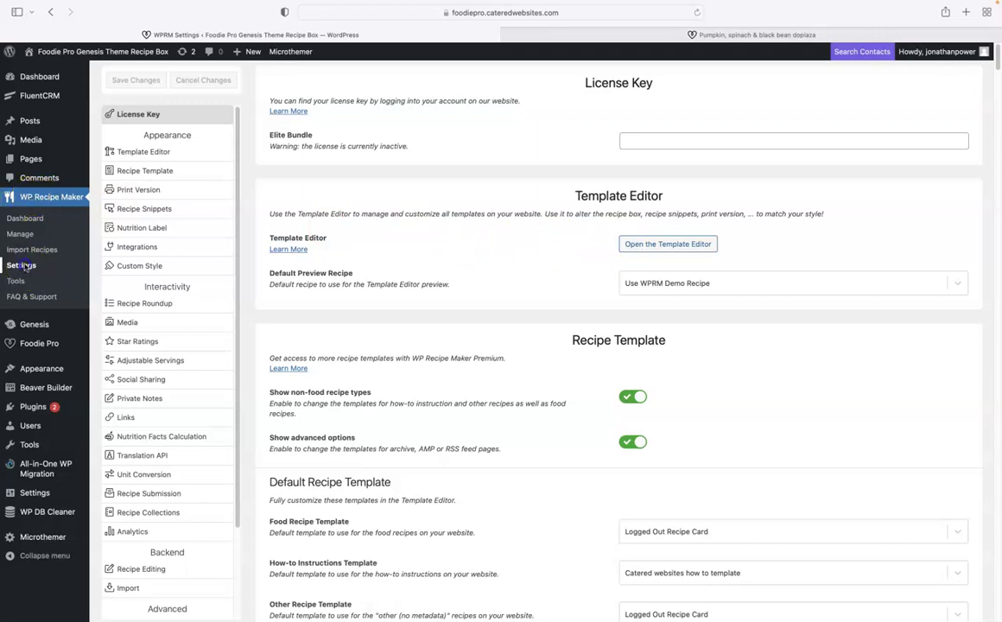
pyautogui.click(651, 246)
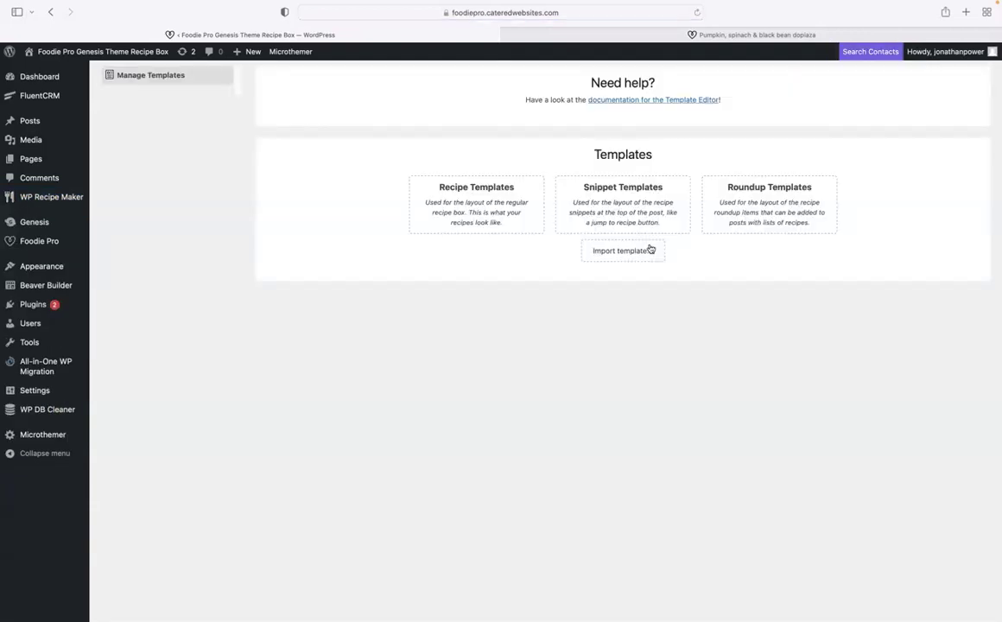
pyautogui.click(482, 212)
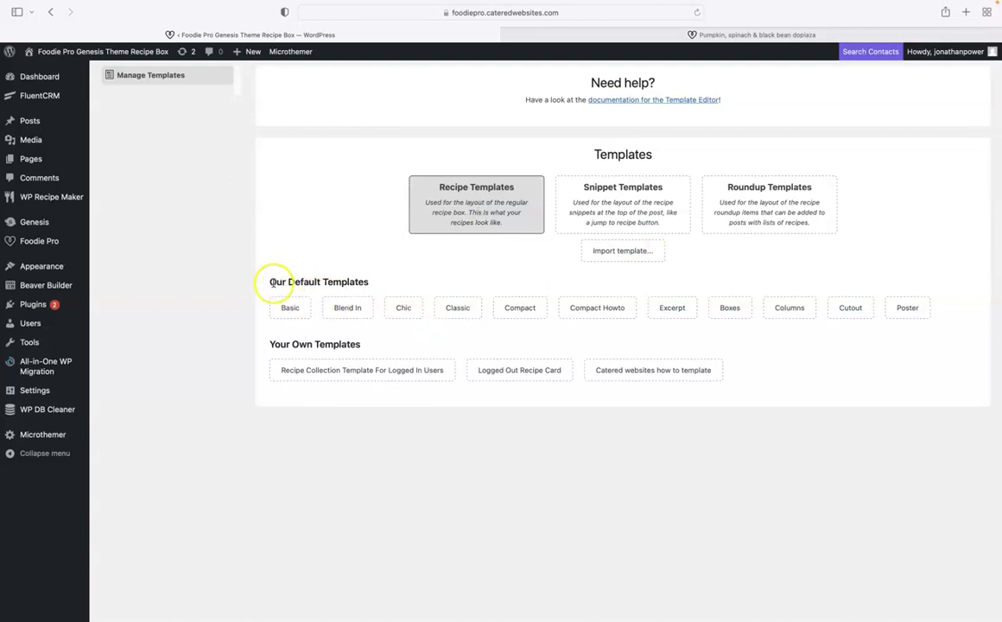
pyautogui.moveTo(270, 283); pyautogui.dragTo(363, 279)
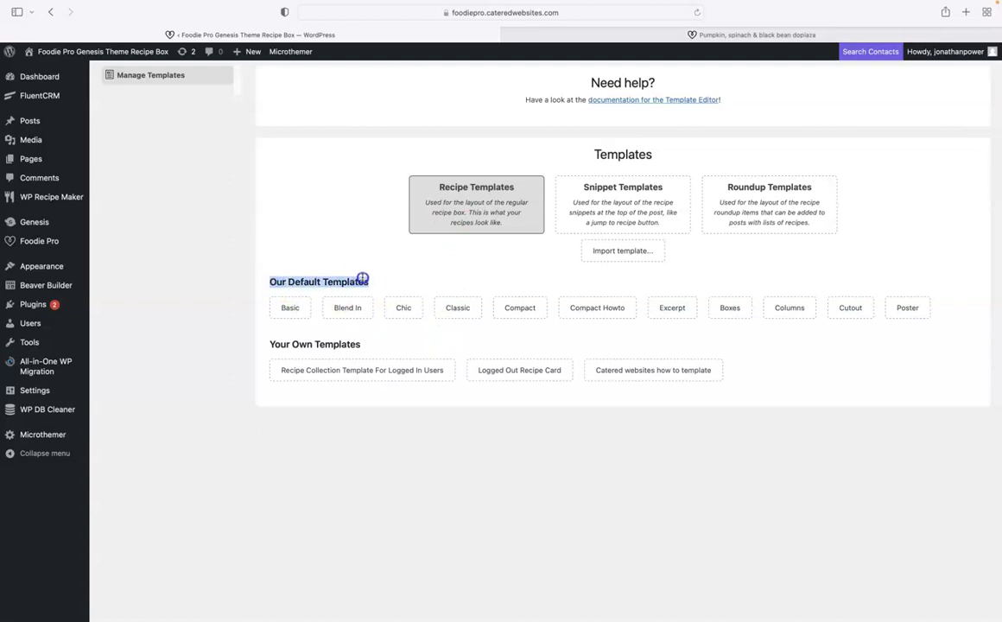
pyautogui.click(278, 344)
pyautogui.moveTo(363, 337); pyautogui.dragTo(362, 340)
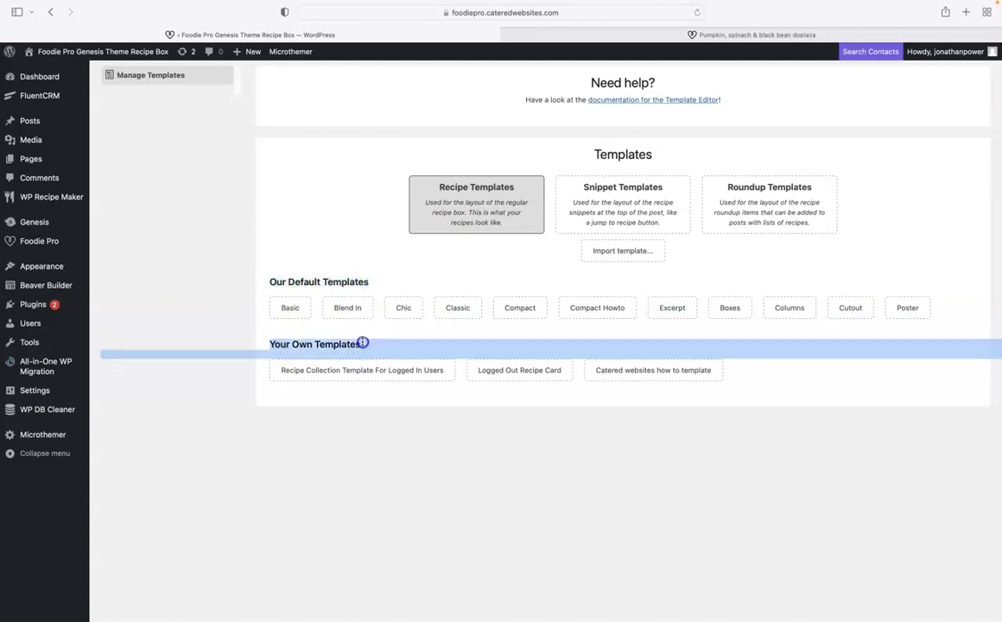
pyautogui.click(348, 200)
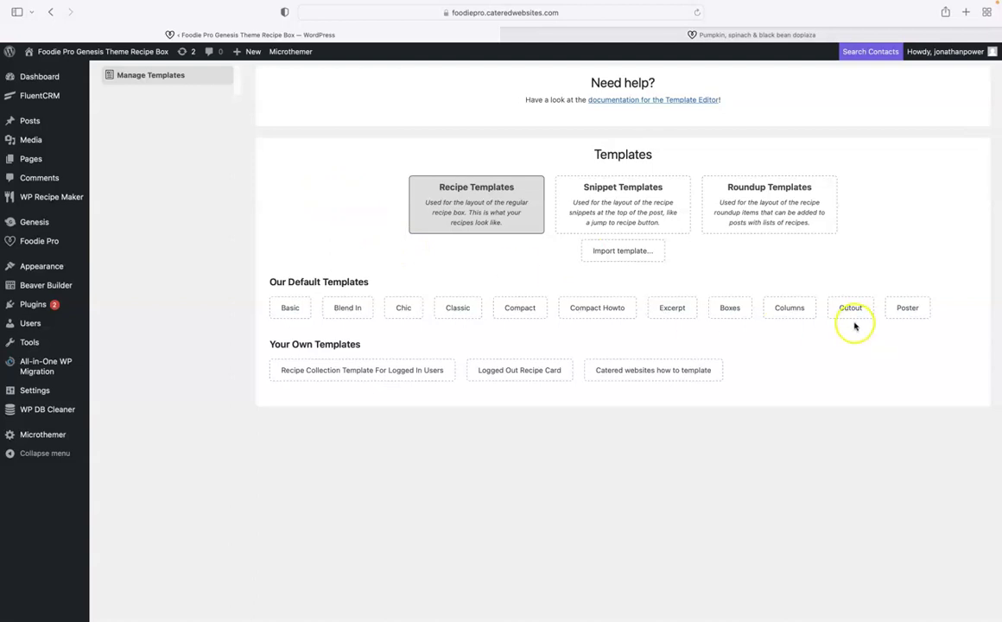
# Step: Preview the default Poster recipe template with the demo recipe
pyautogui.click(907, 308)
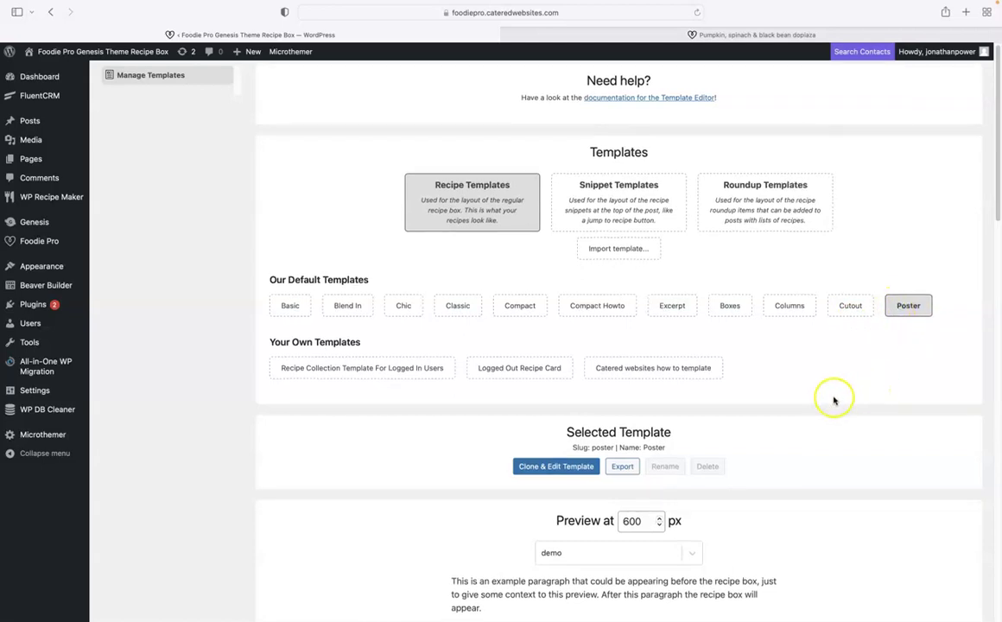
pyautogui.scroll(-5, 832, 389)
pyautogui.scroll(-1, 678, 370)
pyautogui.scroll(-10, 679, 370)
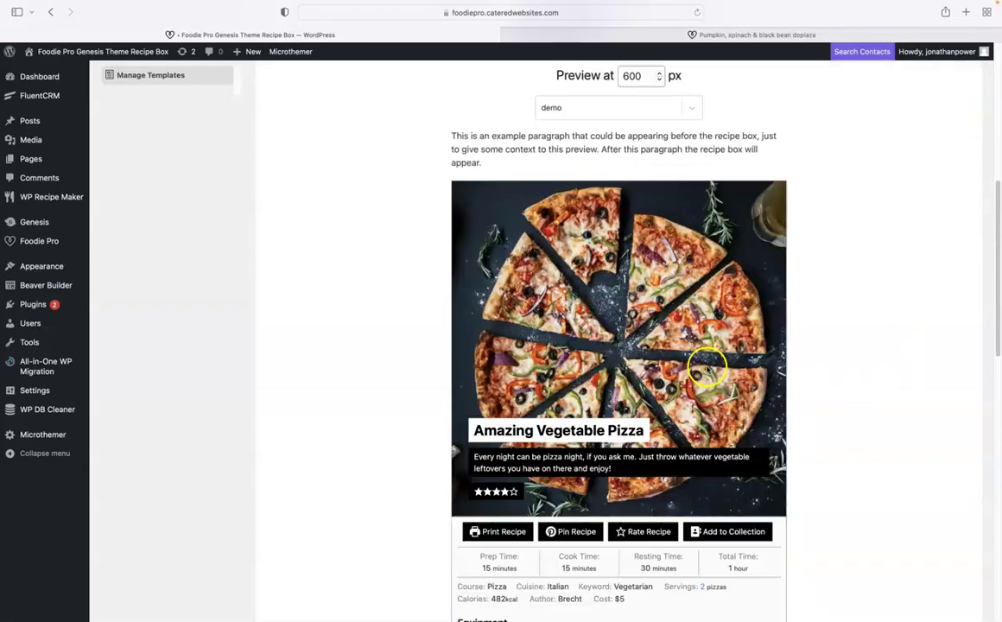
pyautogui.scroll(12, 706, 406)
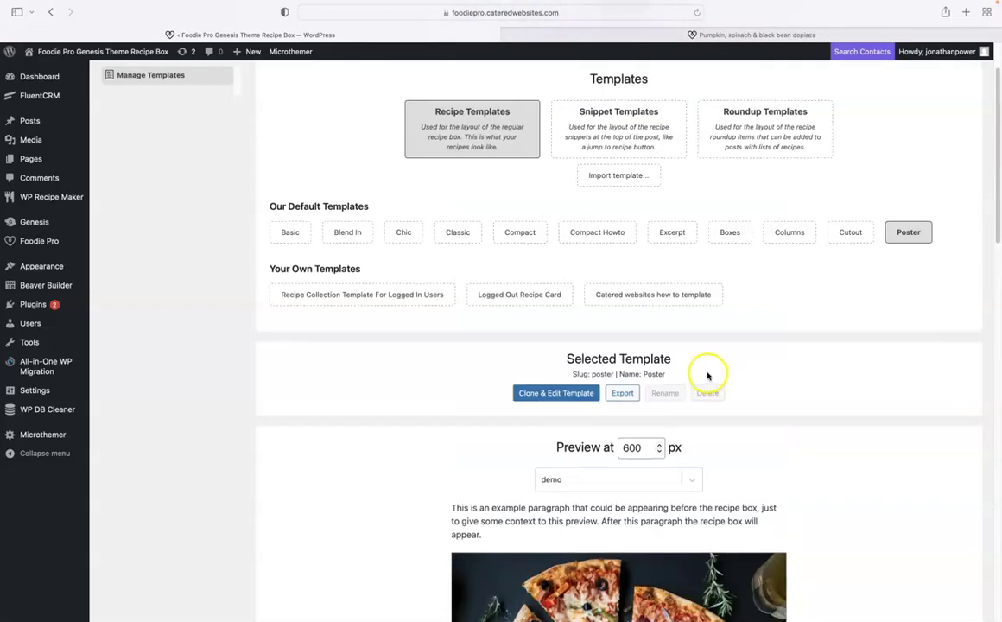
# Step: Preview the default Compact template and select the custom Recipe Collection Template For Logged In Users to view its management options
pyautogui.click(520, 309)
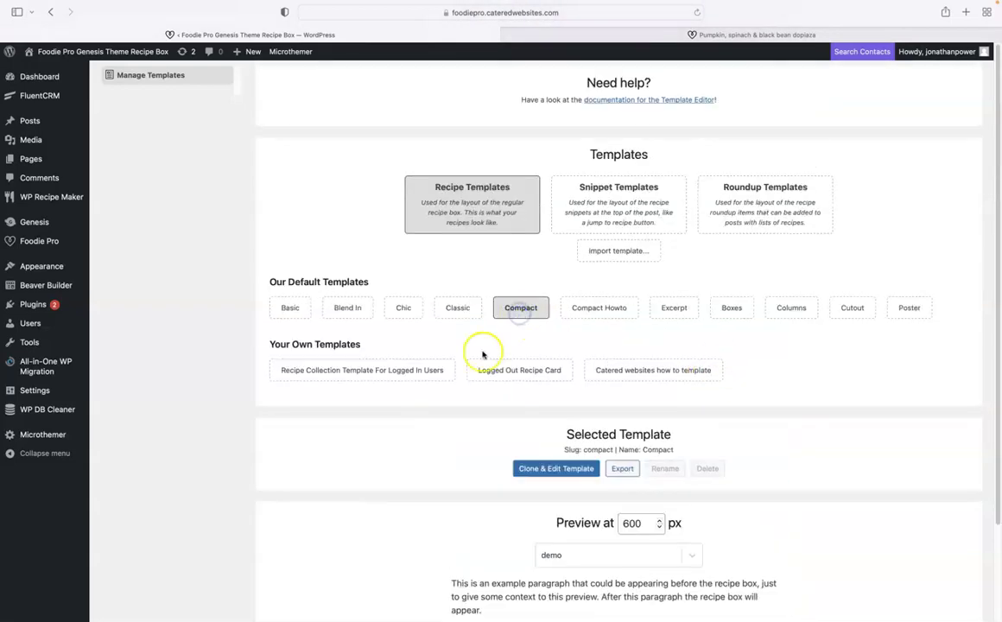
pyautogui.scroll(-5, 418, 376)
pyautogui.scroll(-9, 346, 346)
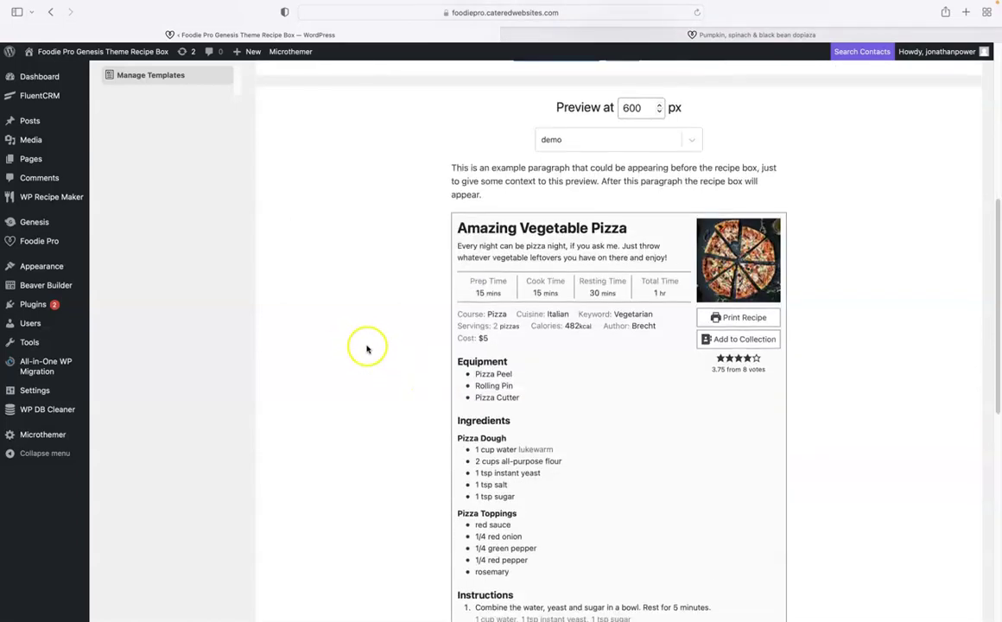
pyautogui.scroll(6, 368, 348)
pyautogui.scroll(11, 369, 350)
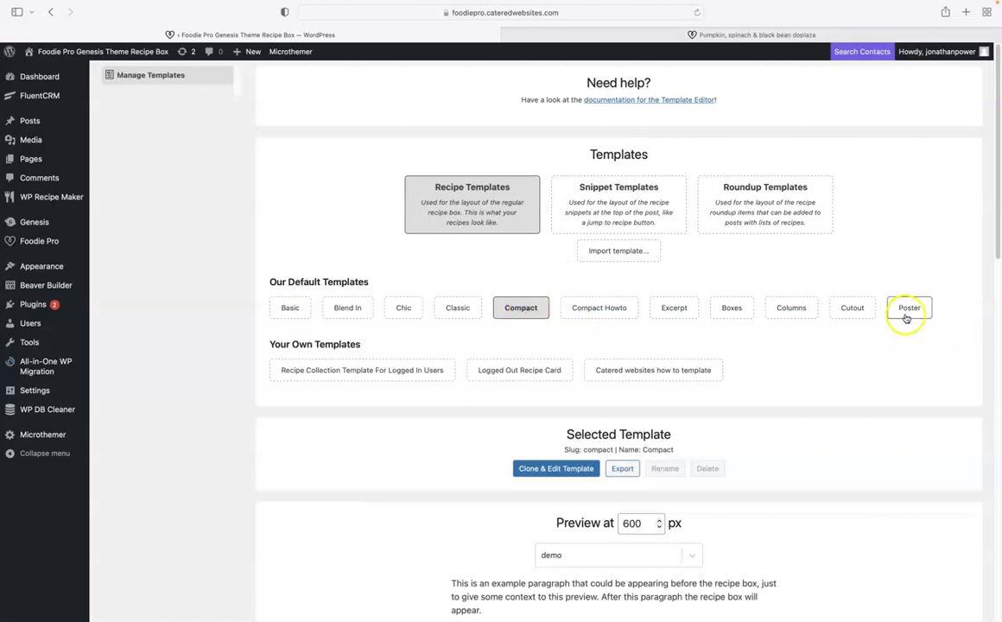
pyautogui.scroll(-4, 904, 210)
pyautogui.scroll(-2, 904, 210)
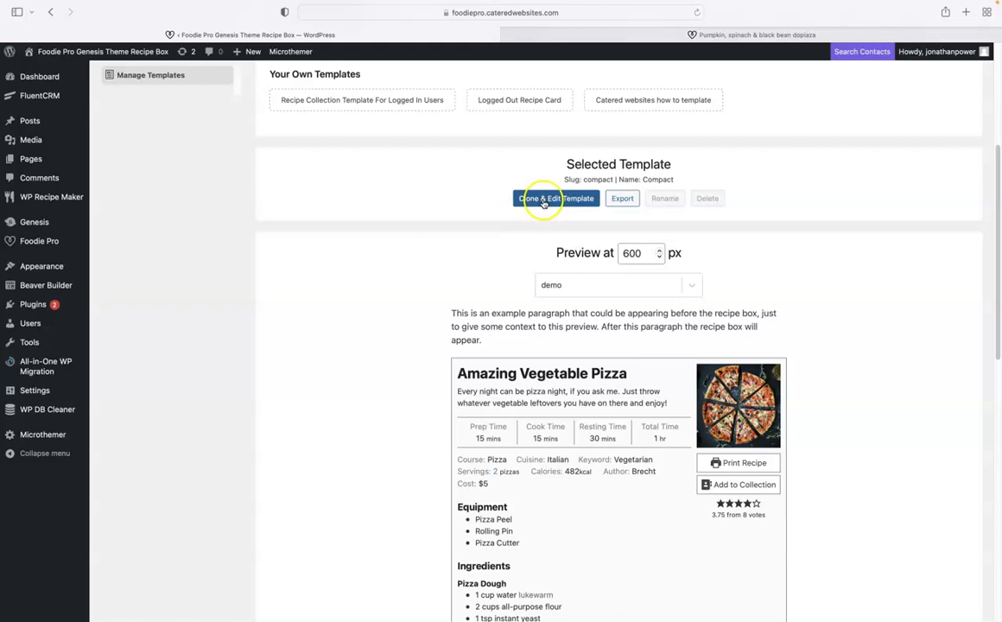
pyautogui.click(372, 103)
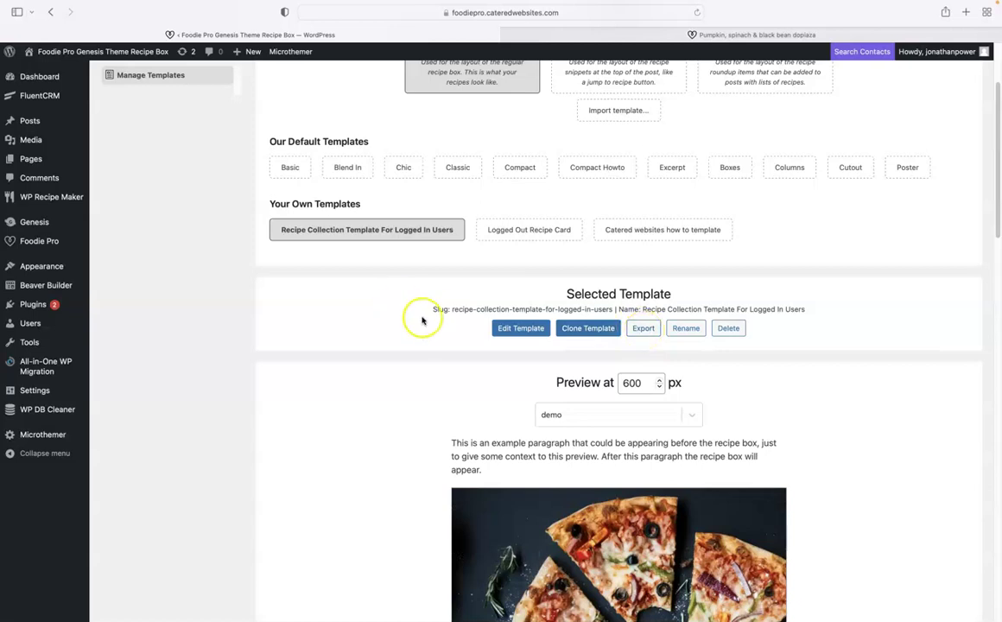
# Step: Clone the default Compact template under the name "Template for tutorial" and open the copy for editing
pyautogui.click(510, 167)
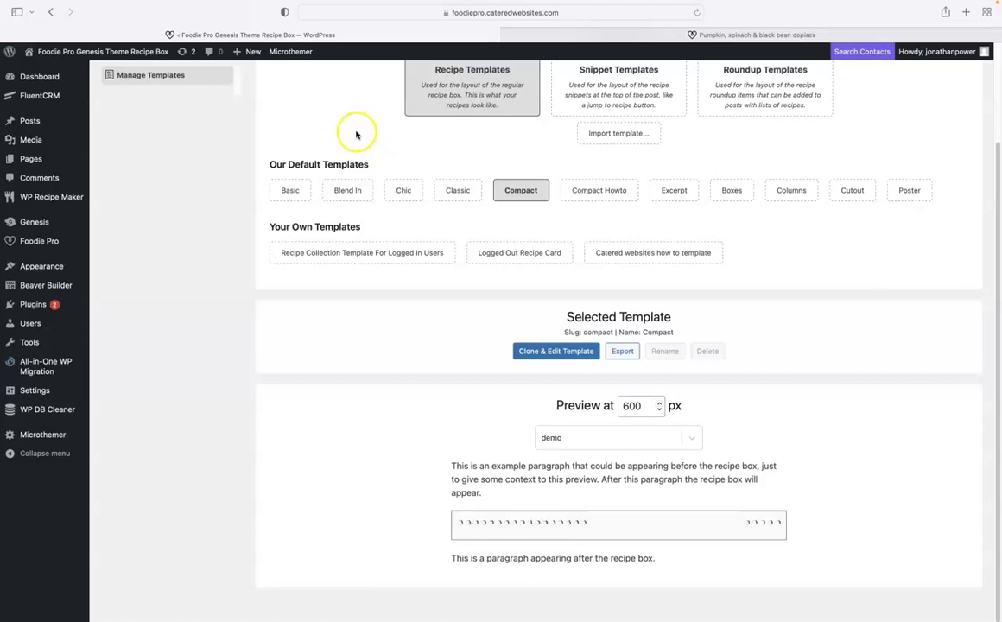
pyautogui.scroll(-3, 331, 138)
pyautogui.scroll(-5, 332, 138)
pyautogui.scroll(3, 335, 141)
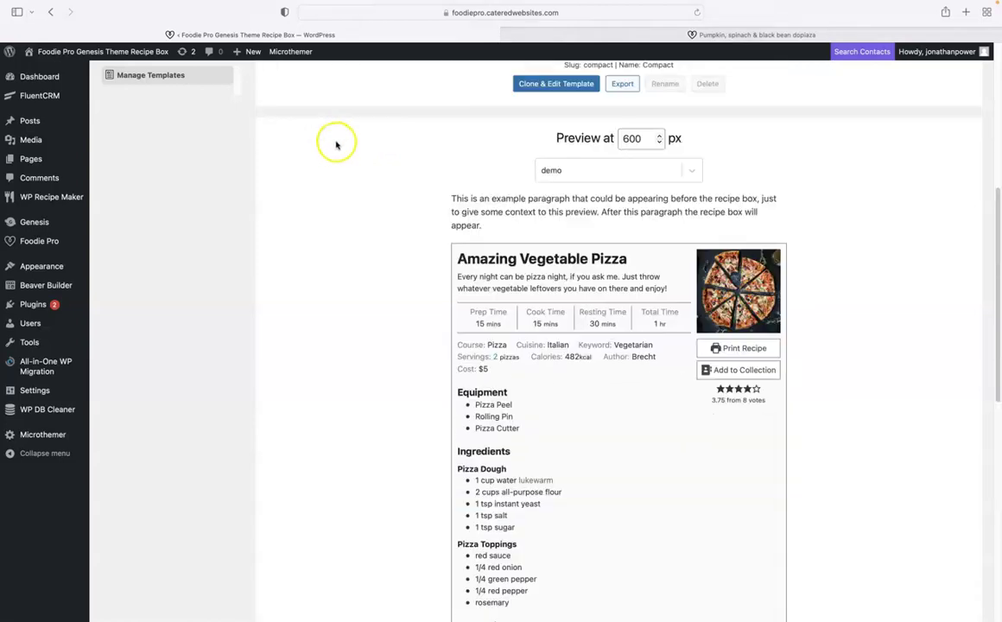
pyautogui.scroll(2, 339, 170)
pyautogui.click(543, 181)
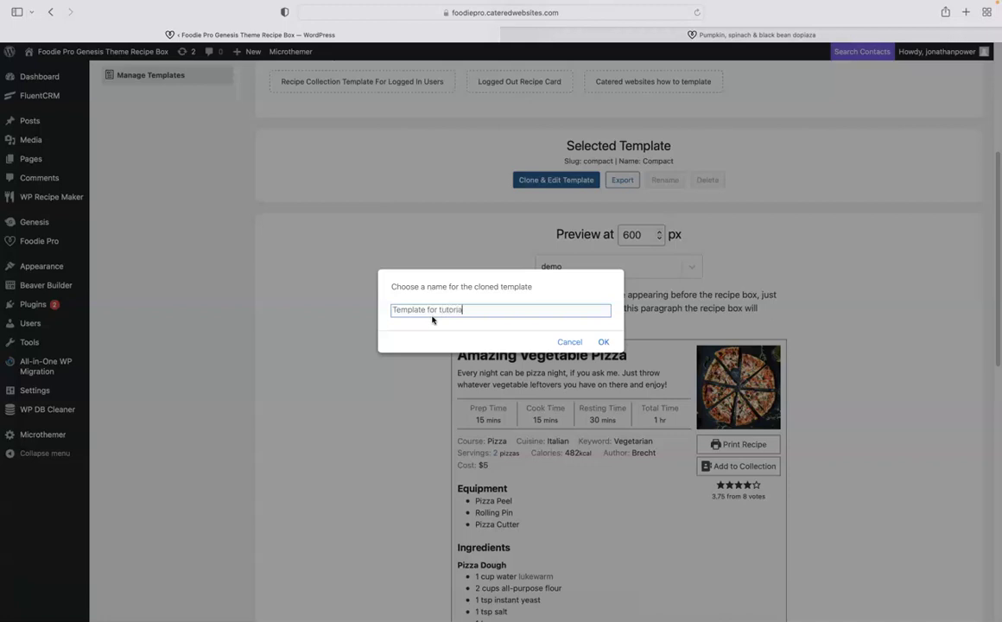
pyautogui.click(603, 342)
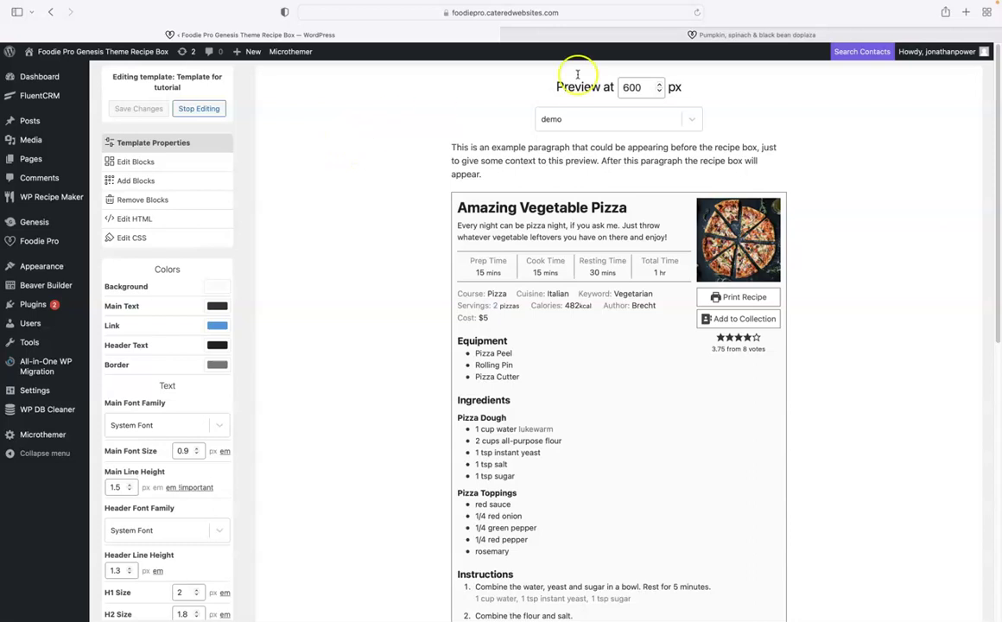
# Step: Review the save-to-recipe-box message and button on the live pumpkin, spinach and black bean dopiaza recipe card
pyautogui.click(618, 38)
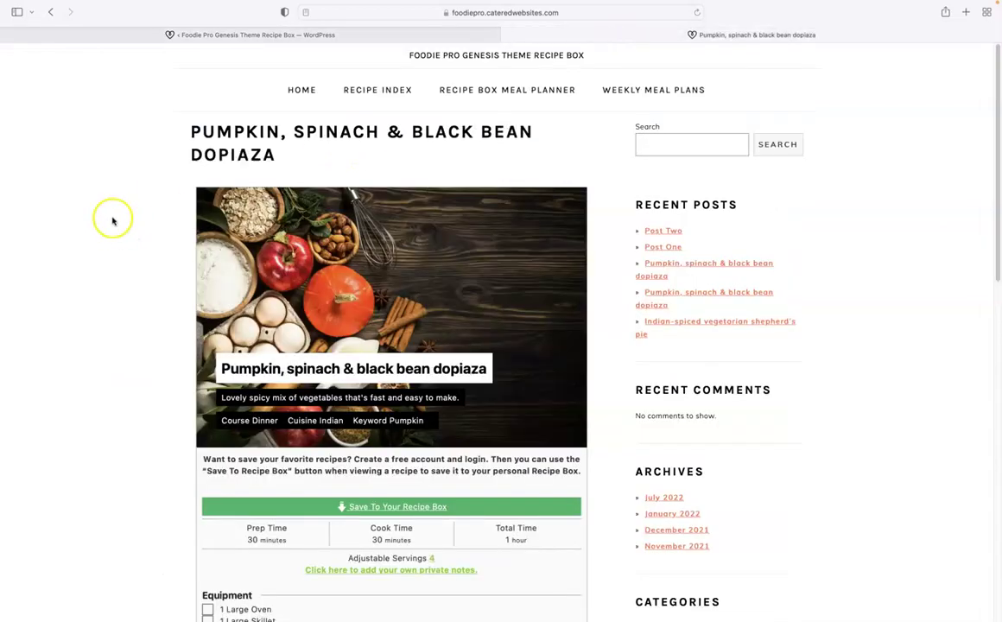
pyautogui.scroll(-5, 112, 220)
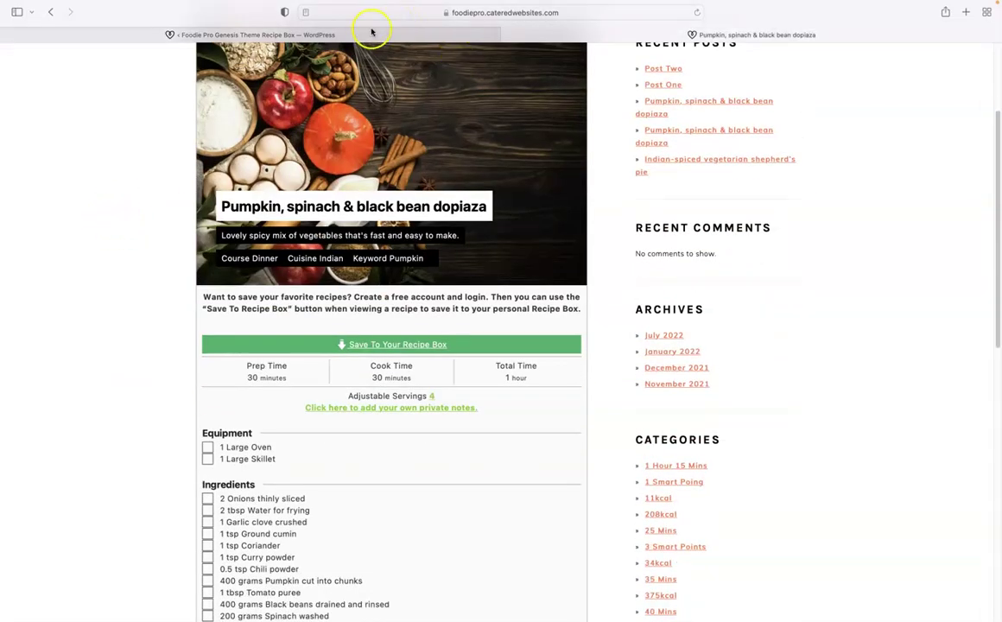
pyautogui.click(369, 34)
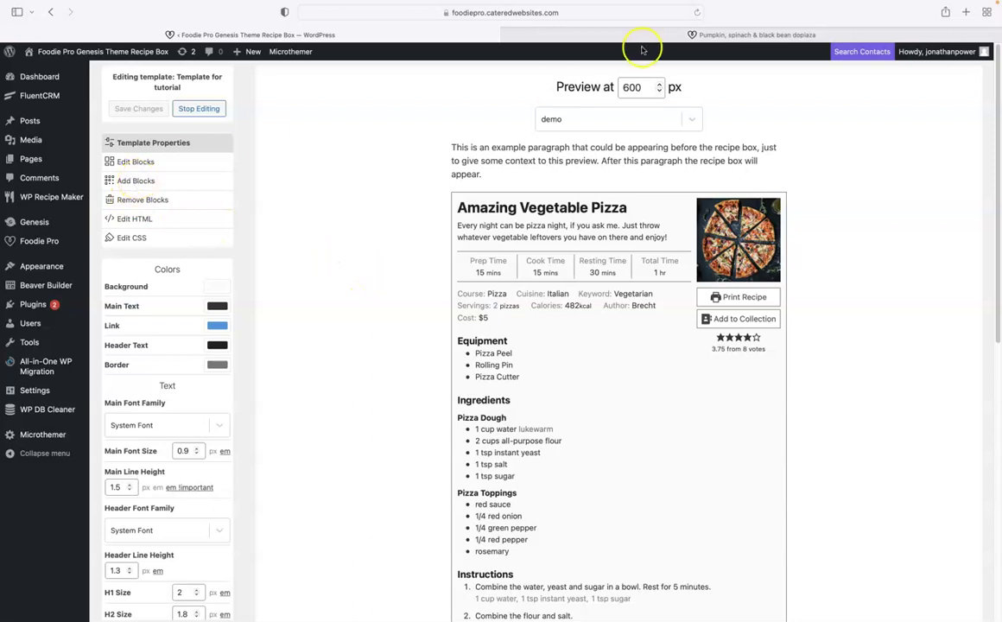
# Step: Copy the "Want to save your favorite recipes?" message above the save button on the live recipe card
pyautogui.click(581, 37)
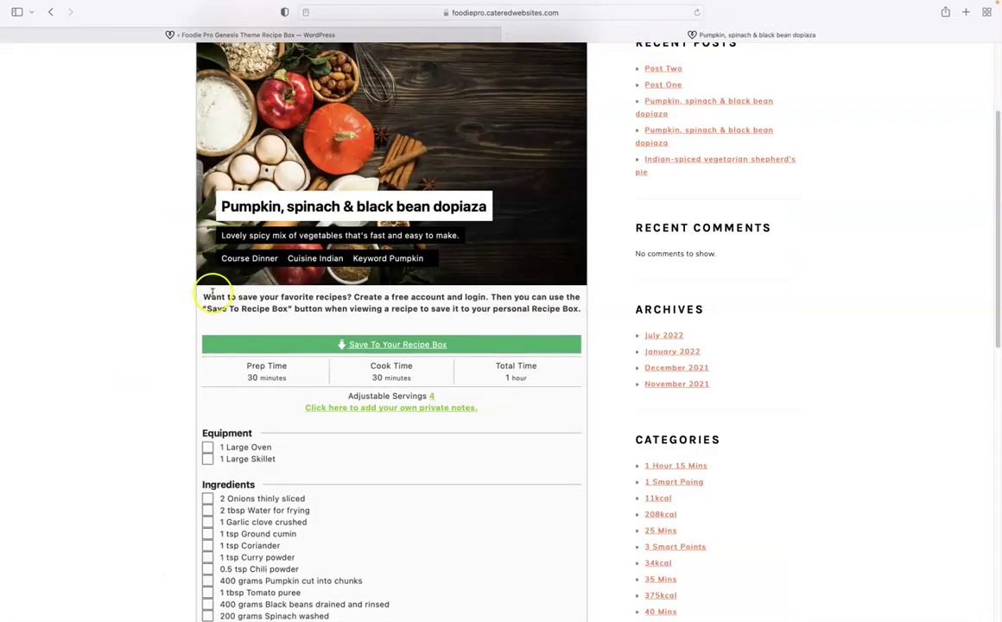
pyautogui.click(210, 296)
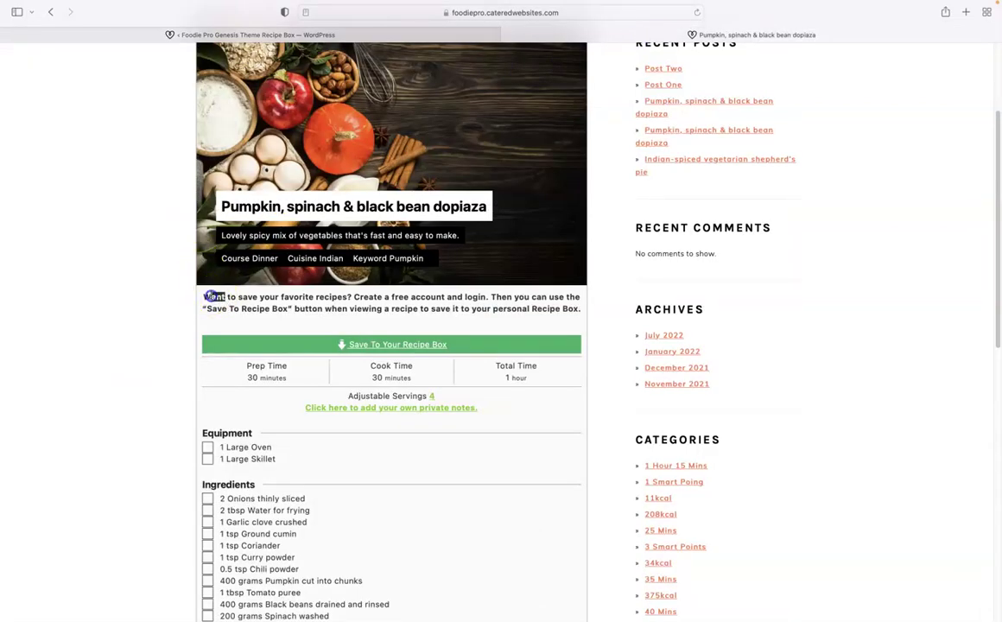
pyautogui.hotkey('shift', 'alt', 'Right')
pyautogui.hotkey('shift', 'alt', 'Right')
pyautogui.hotkey('shift', 'alt', 'Right')
pyautogui.hotkey('shift', 'alt', 'Right')
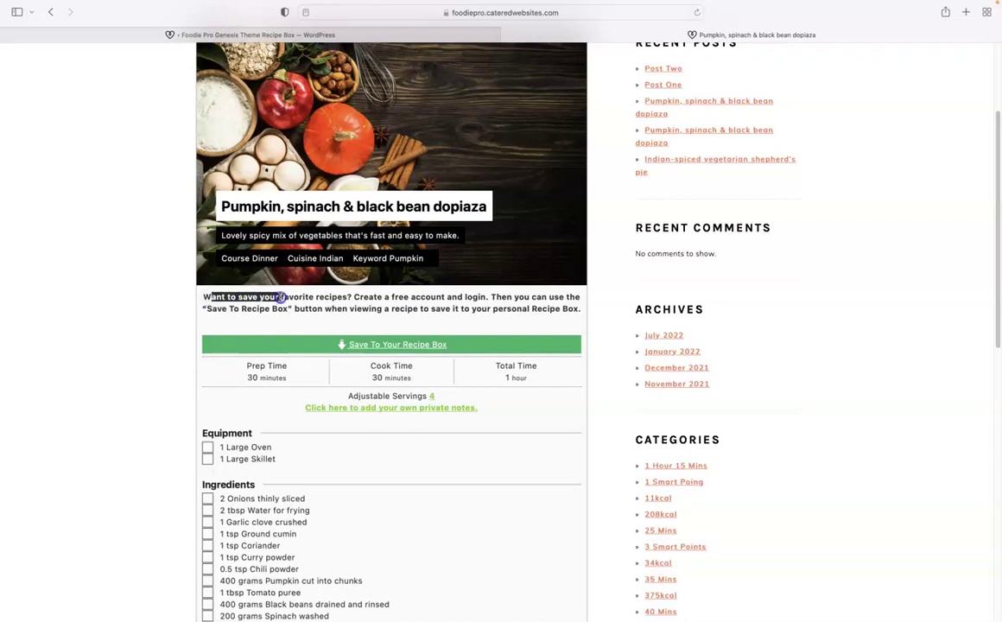
pyautogui.hotkey('shift', 'alt', 'Left')
pyautogui.hotkey('shift', 'alt', 'Left')
pyautogui.hotkey('shift', 'alt', 'Left')
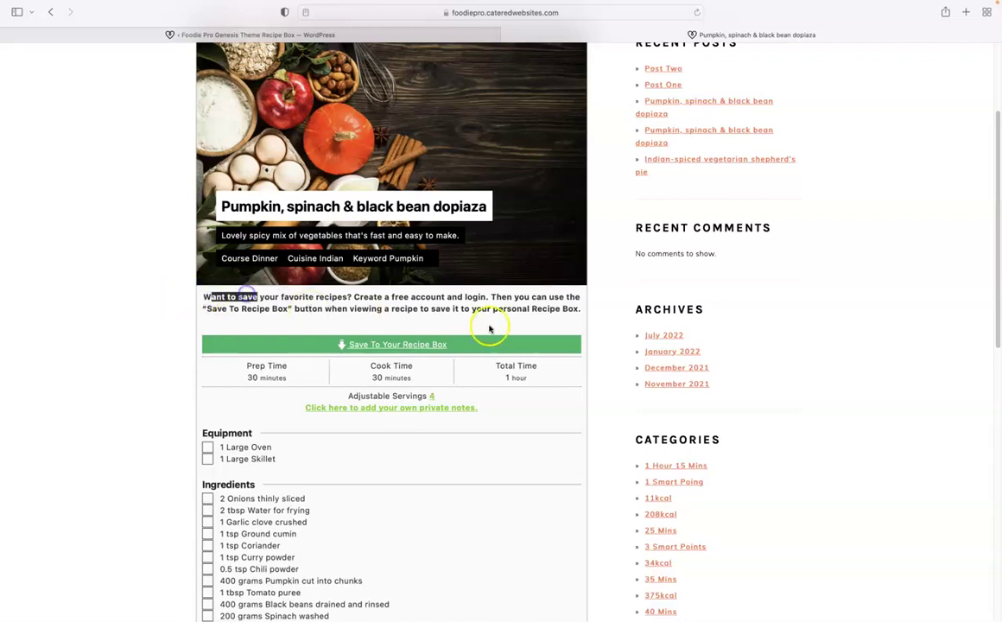
pyautogui.click(467, 321)
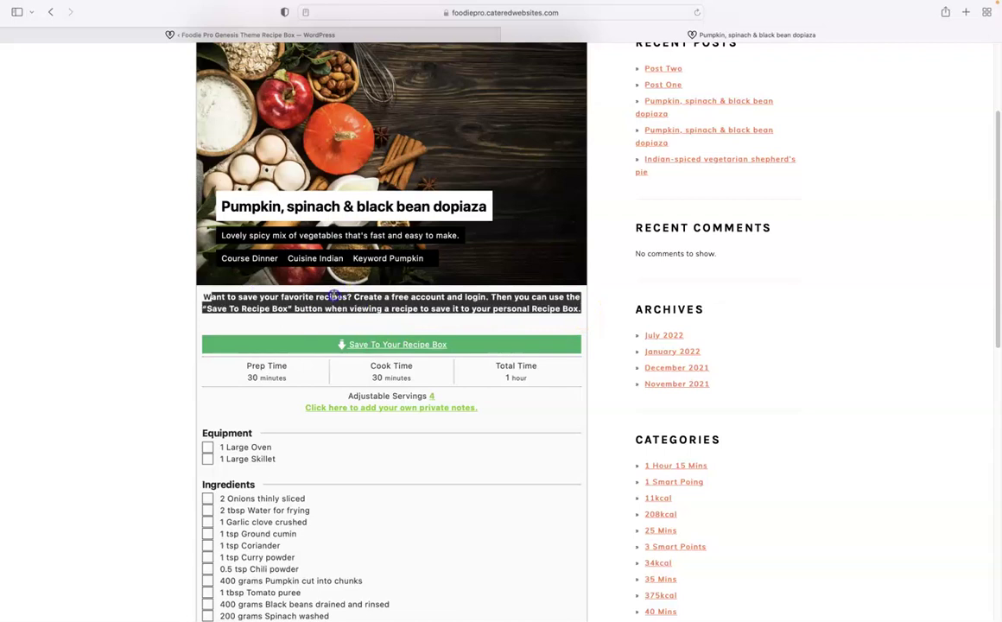
pyautogui.rightClick(233, 298)
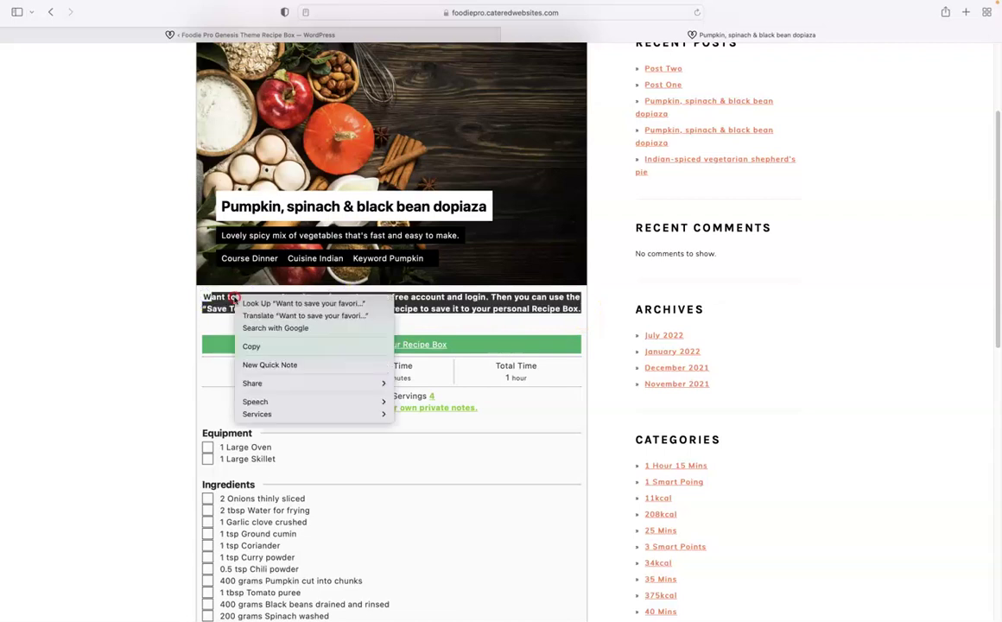
pyautogui.click(269, 345)
# Step: In the template being edited, add a Text block after the spacer that follows the recipe times container
pyautogui.click(244, 36)
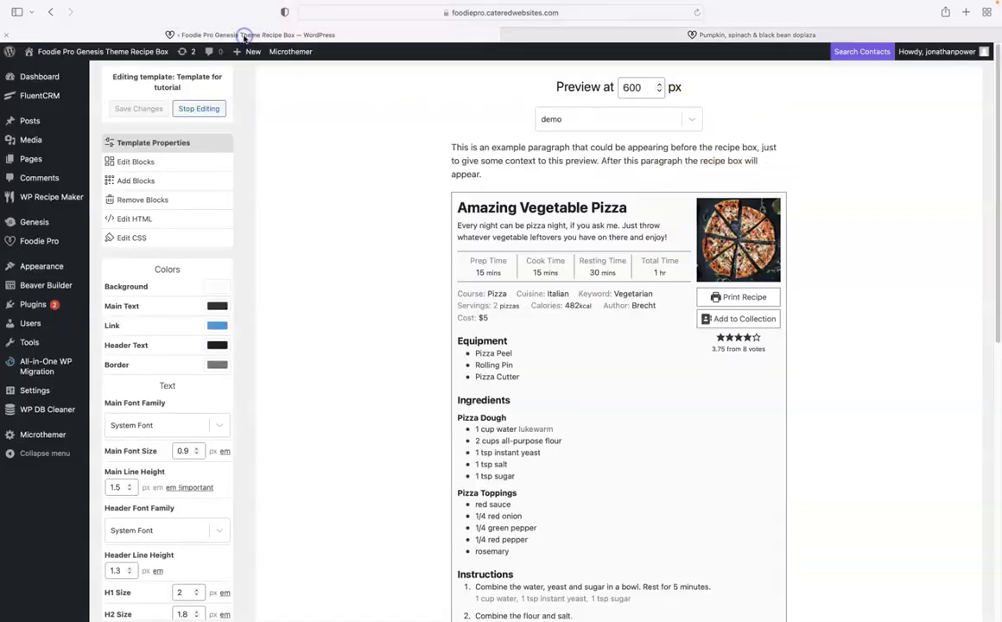
pyautogui.click(137, 183)
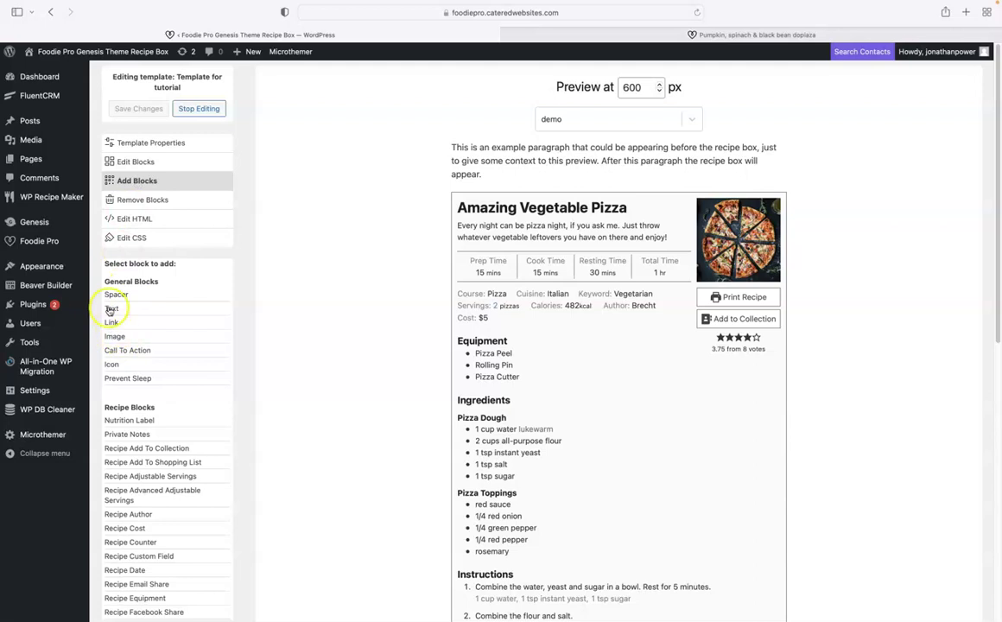
pyautogui.click(109, 309)
pyautogui.click(110, 278)
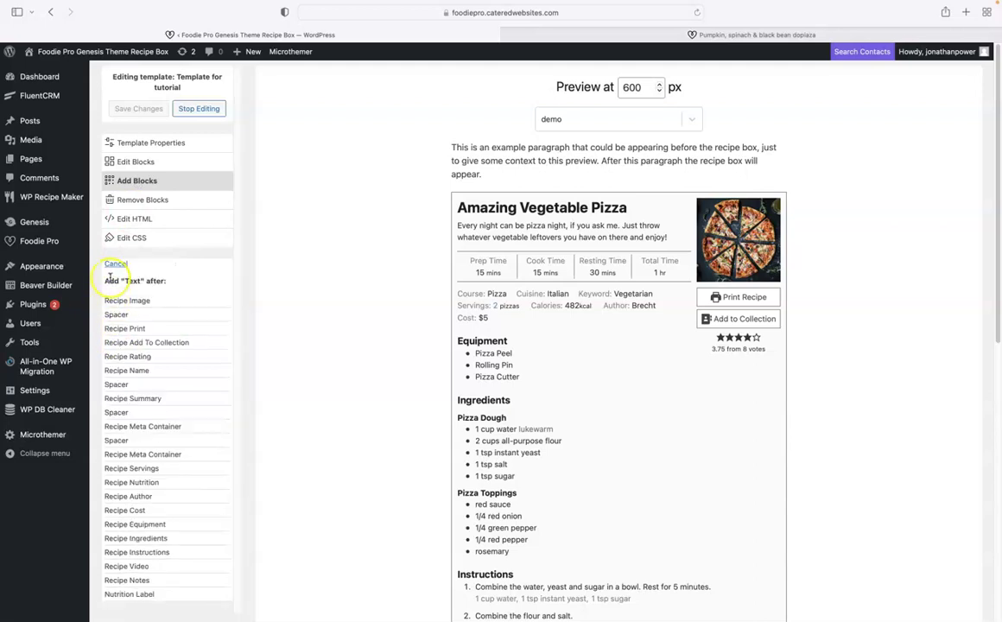
pyautogui.tripleClick(145, 280)
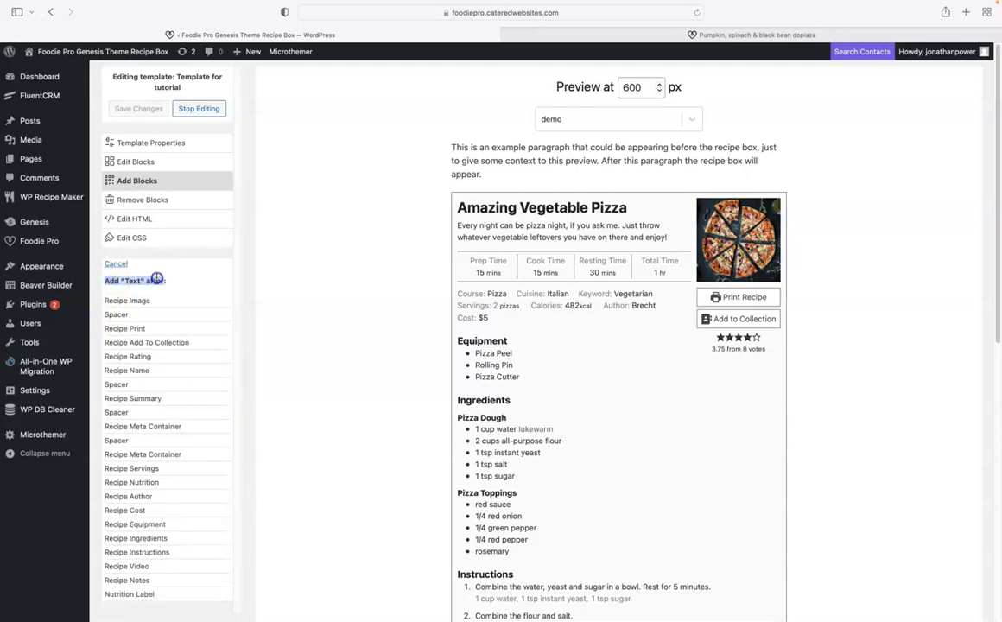
pyautogui.click(145, 304)
pyautogui.click(729, 303)
pyautogui.click(122, 415)
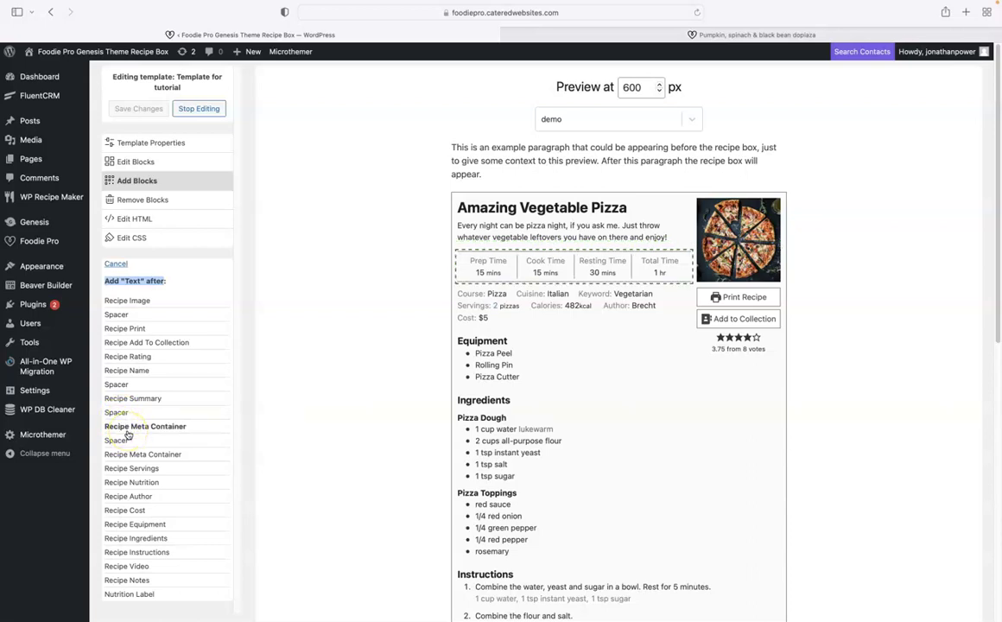
pyautogui.click(123, 441)
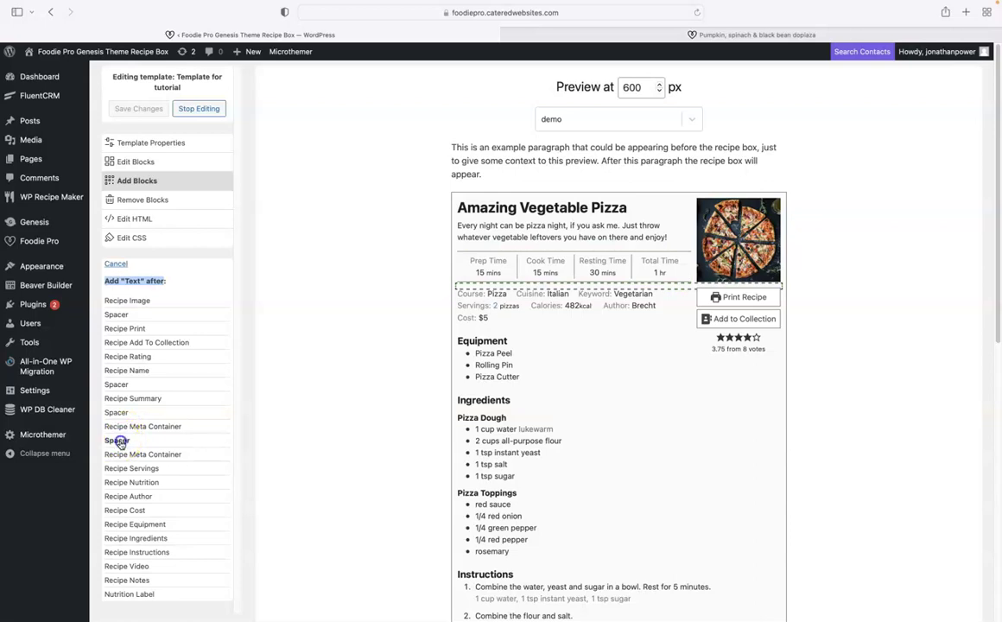
pyautogui.click(121, 443)
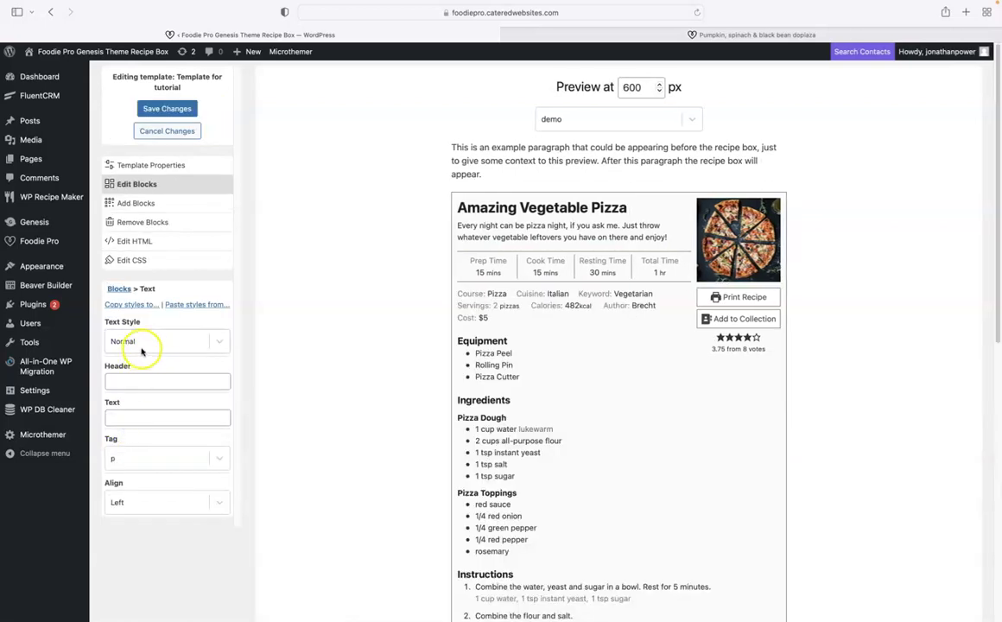
# Step: Make the new Text block bold and centered, with the copied "Want to save your favorite recipes?" message as its text
pyautogui.click(170, 343)
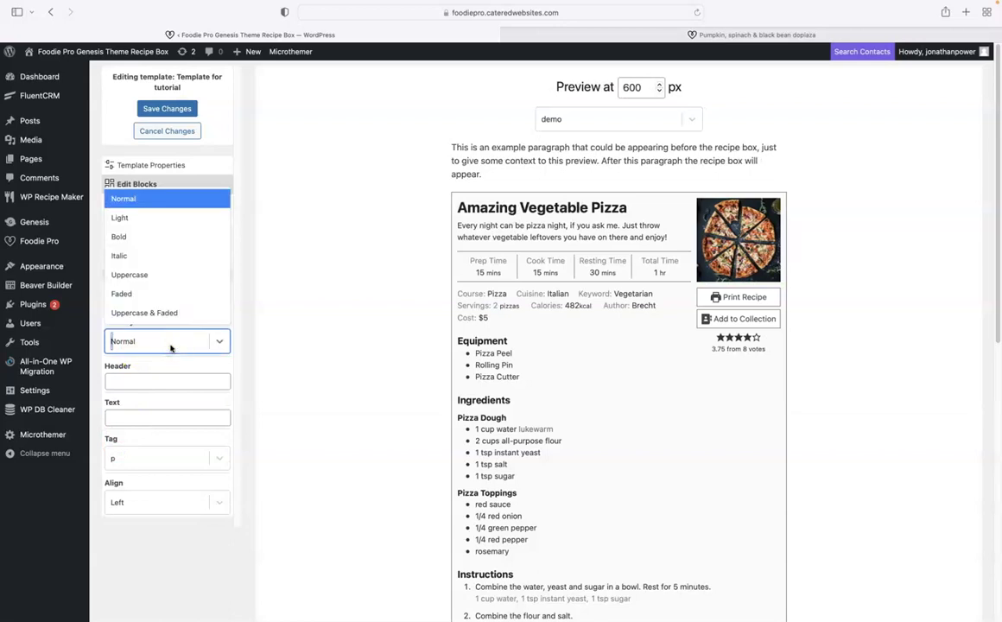
pyautogui.click(132, 234)
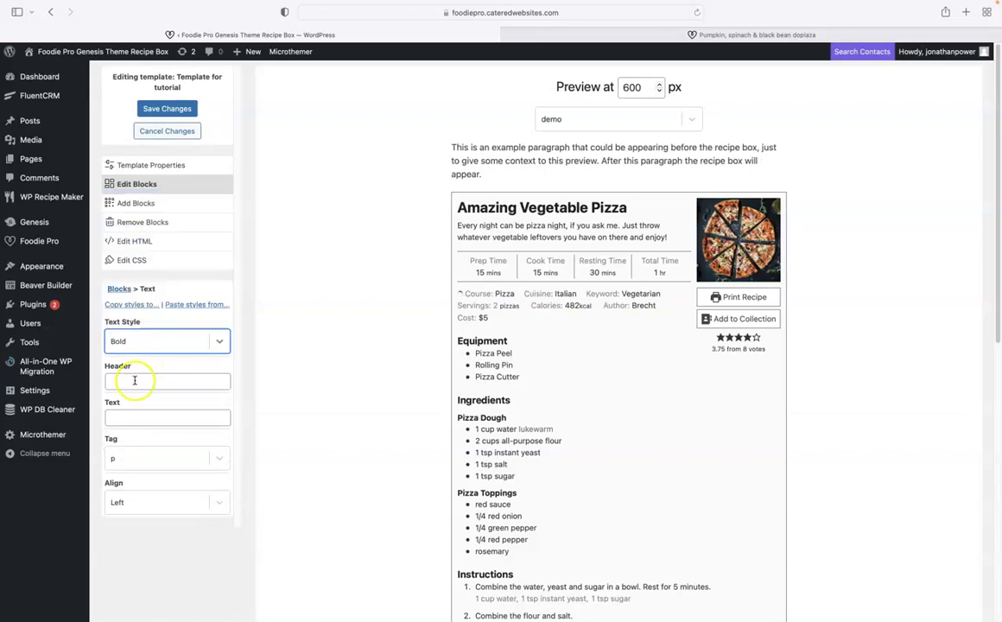
pyautogui.click(127, 416)
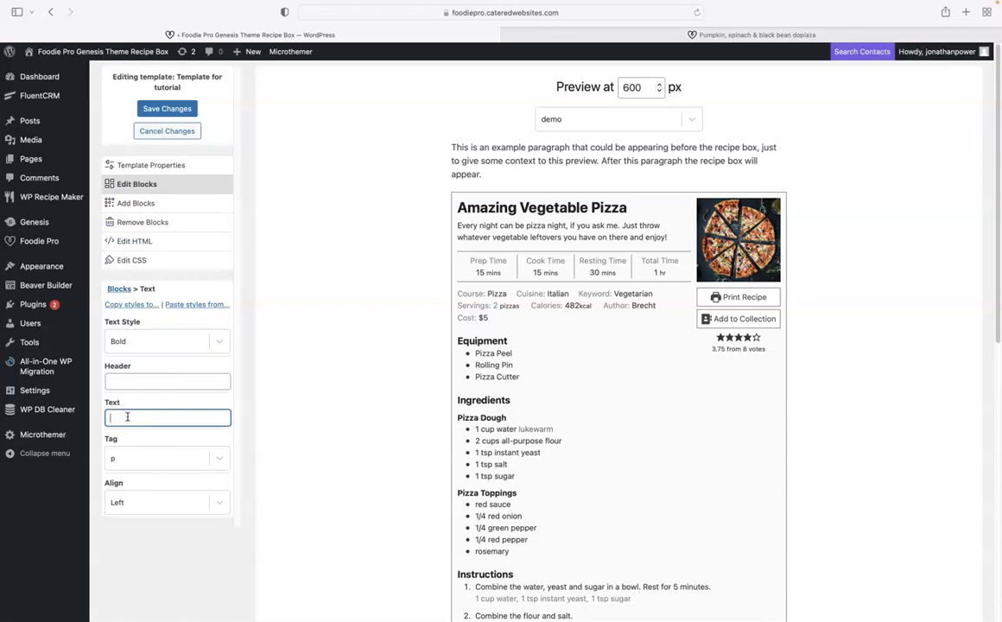
pyautogui.press('super+v')
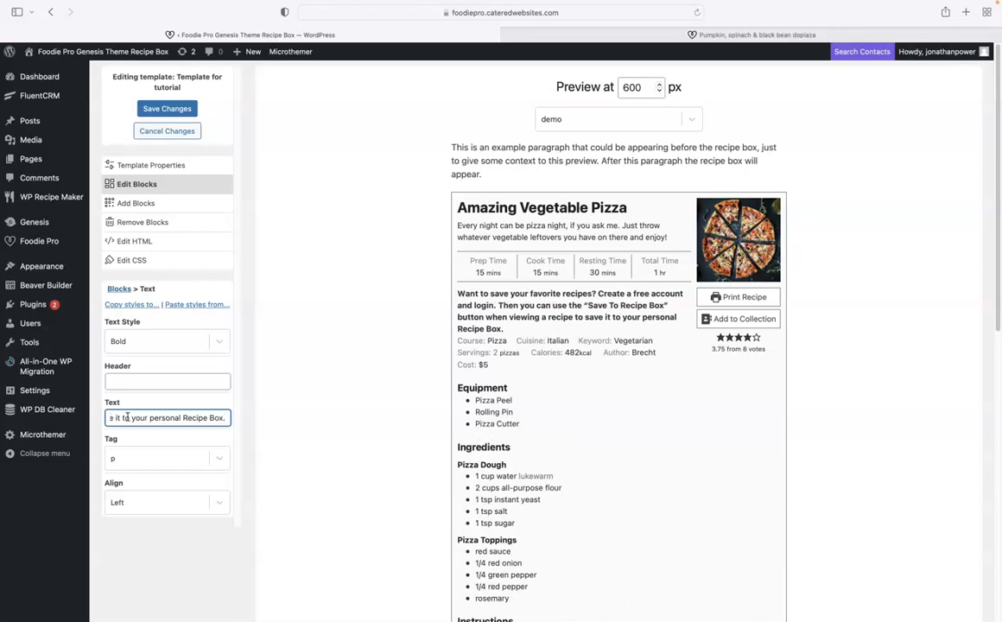
pyautogui.click(161, 504)
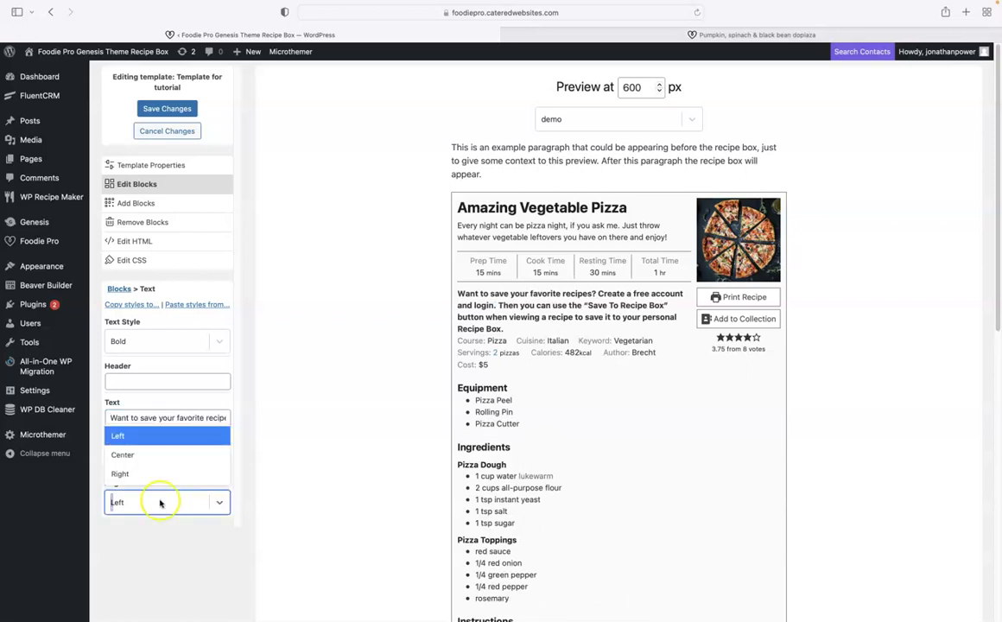
pyautogui.click(138, 455)
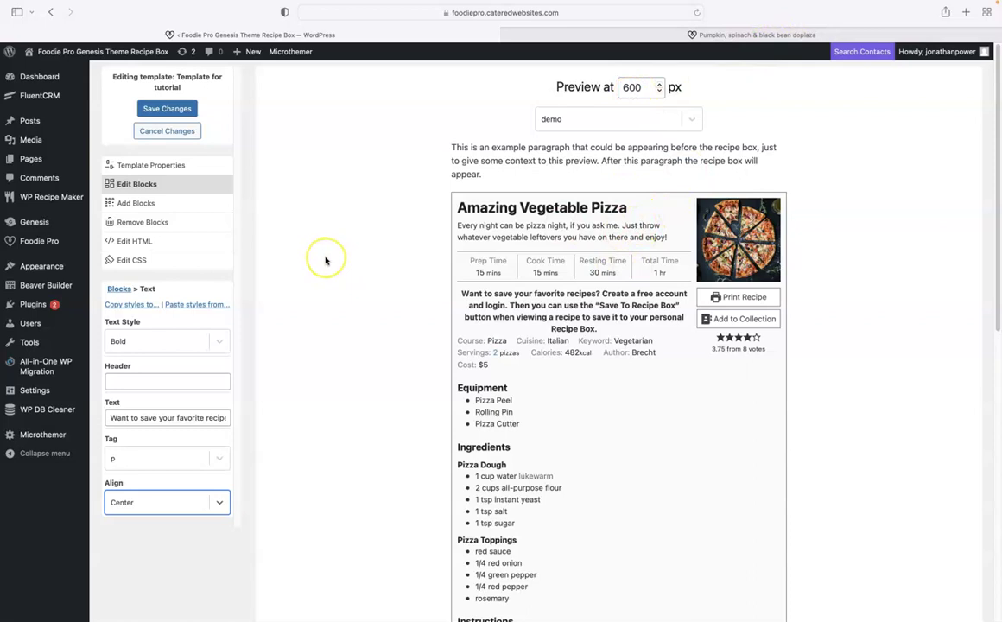
pyautogui.click(308, 291)
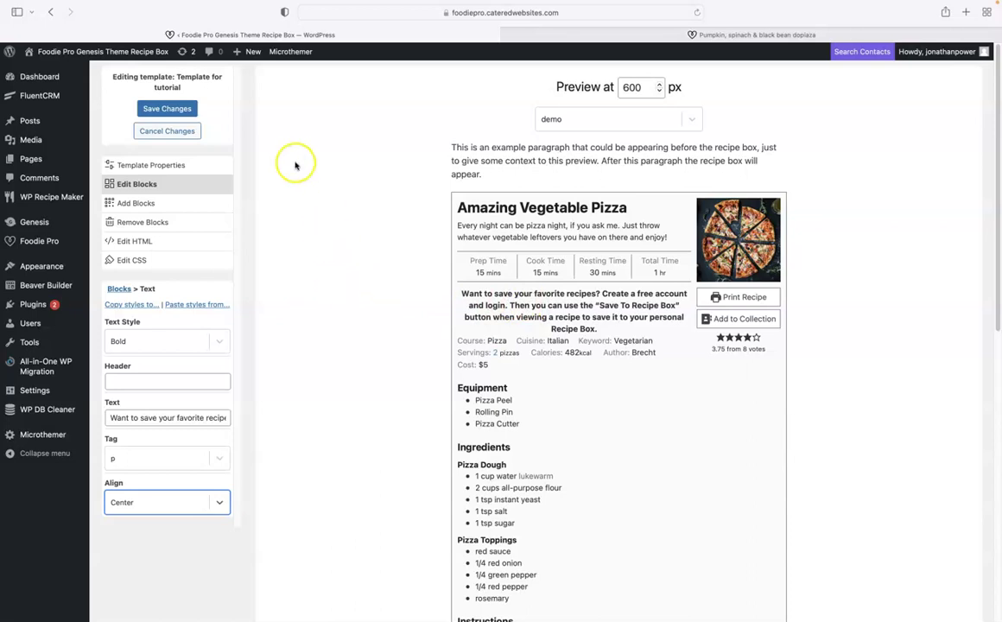
# Step: Add a Recipe Add To Collection block after the Text block, matching the live card's button position below the message
pyautogui.click(118, 288)
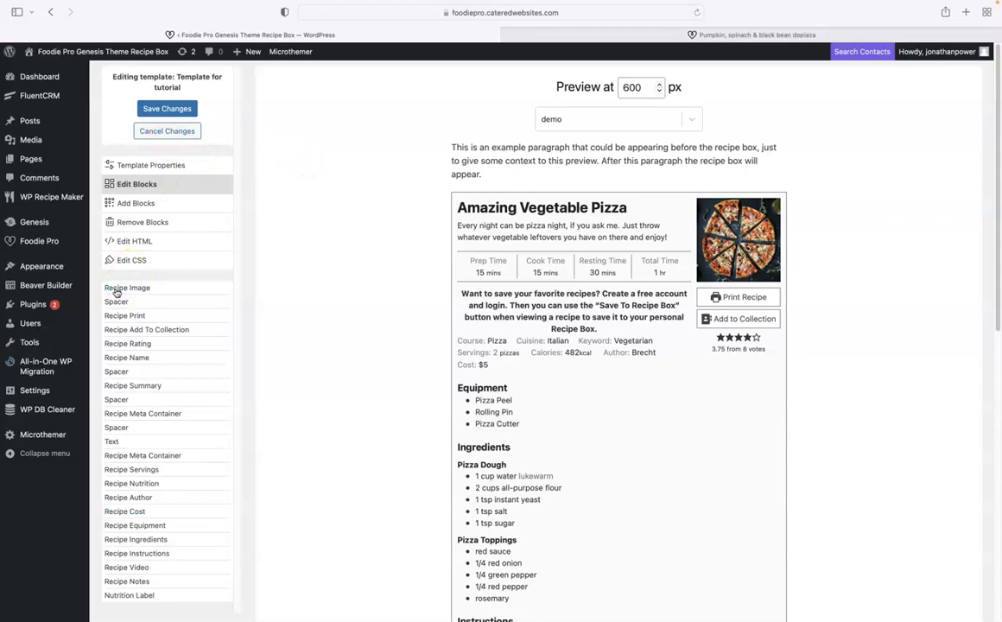
pyautogui.click(128, 203)
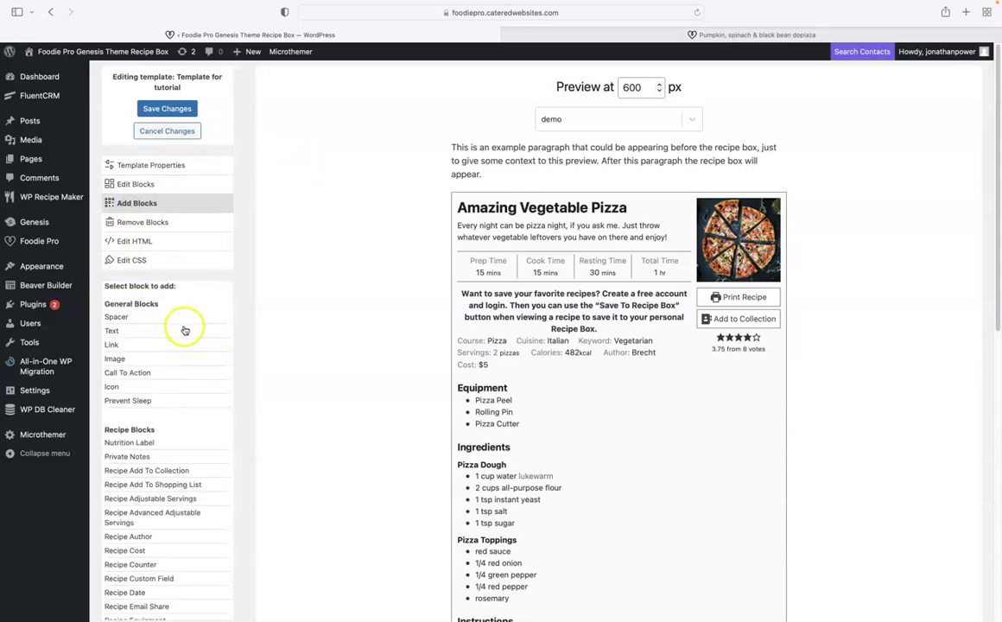
pyautogui.scroll(-3, 184, 328)
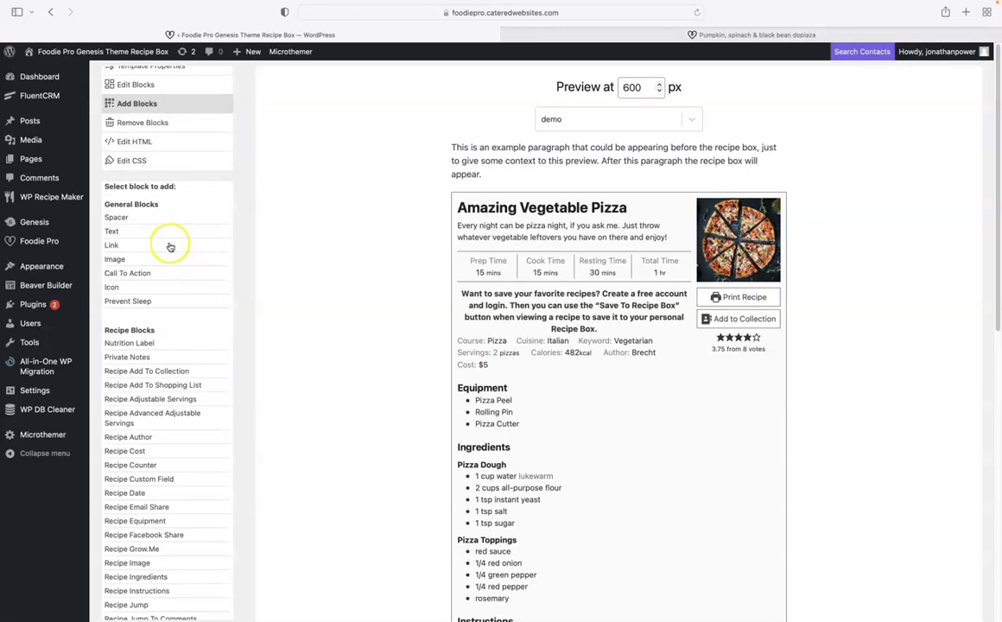
pyautogui.click(724, 35)
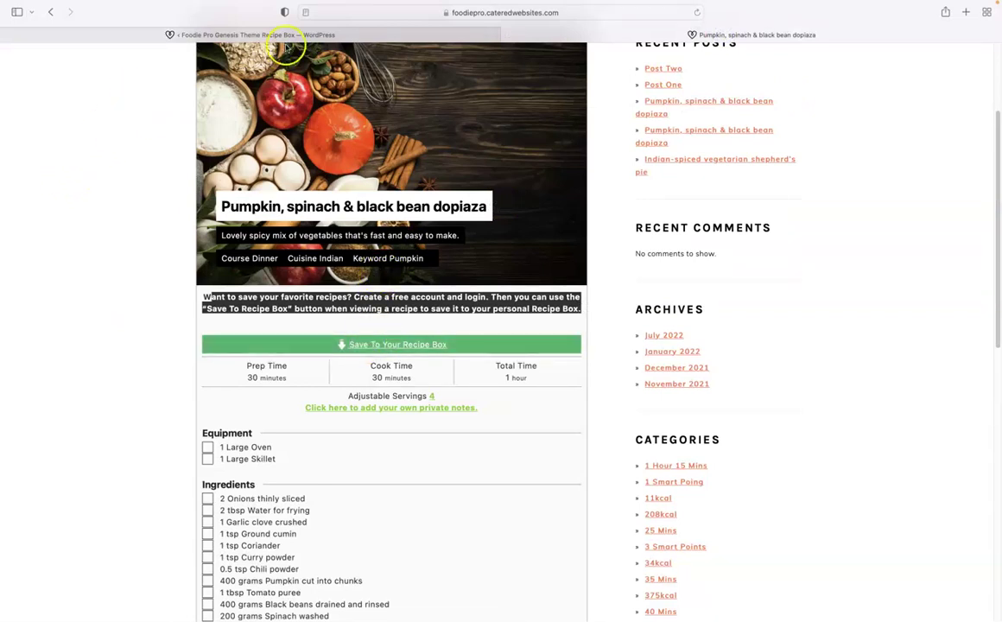
pyautogui.click(225, 34)
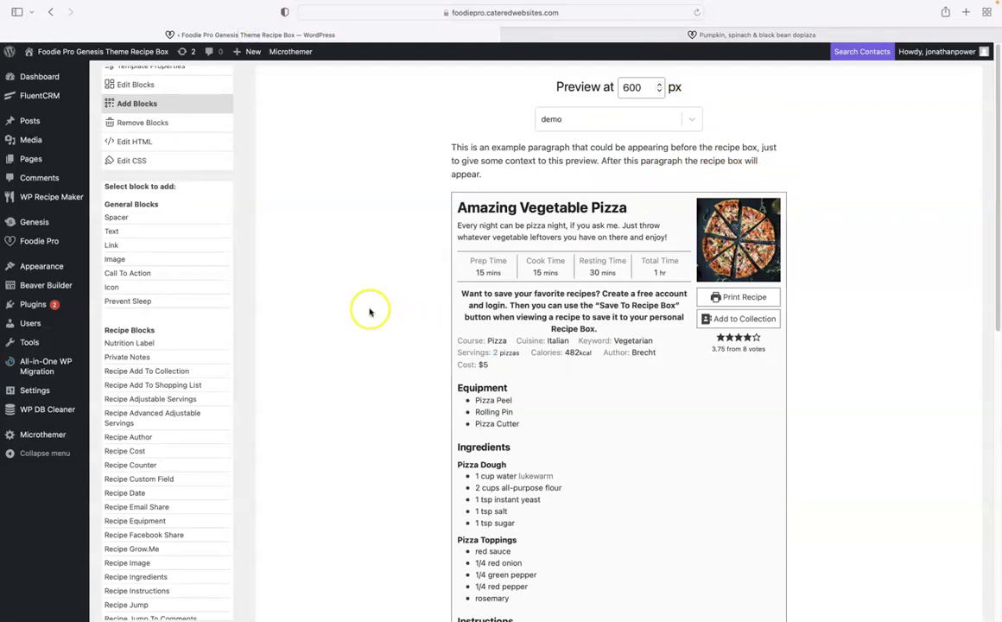
pyautogui.scroll(-2, 341, 304)
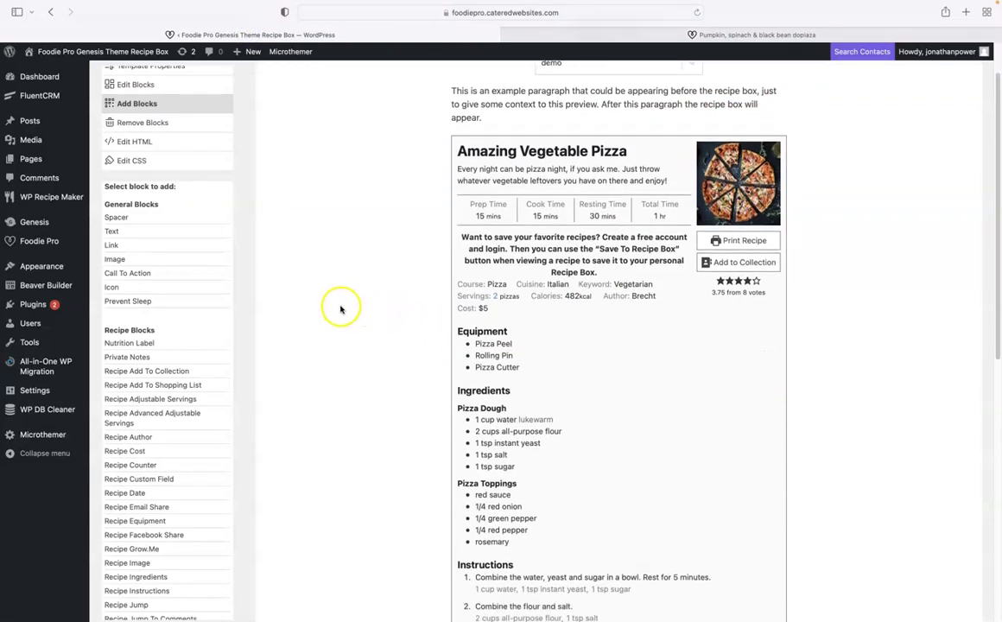
pyautogui.click(148, 371)
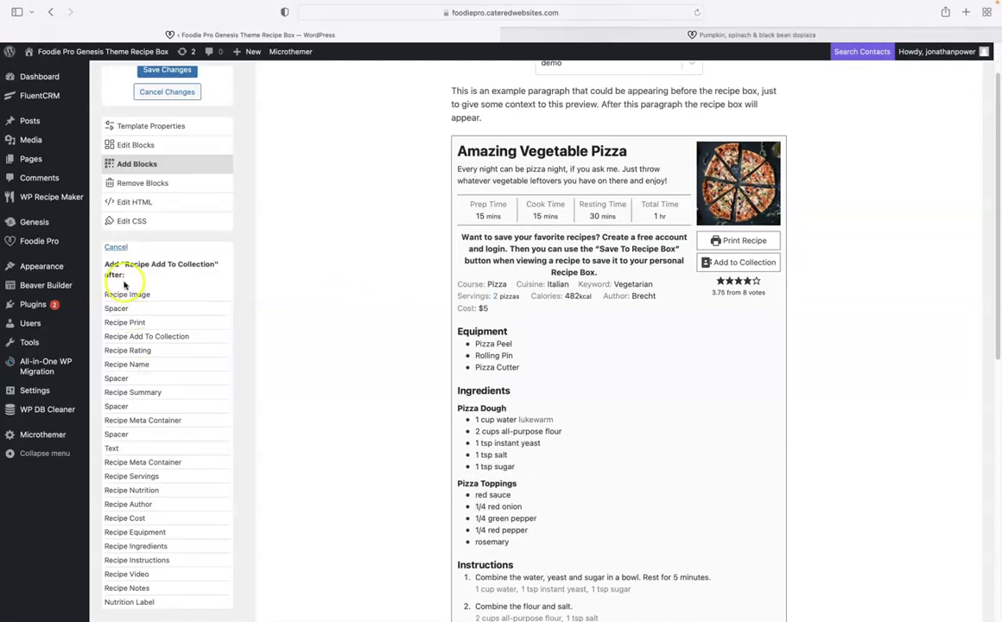
pyautogui.click(132, 450)
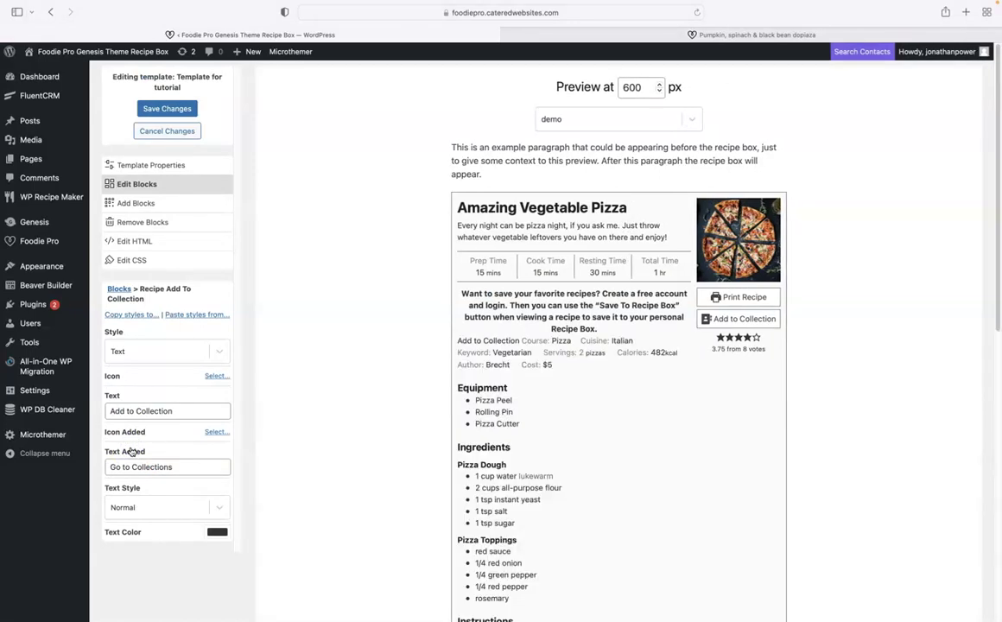
# Step: Change the collection block's text to "Add to recipe box" and its style to Full Width Button
pyautogui.click(174, 411)
pyautogui.moveTo(174, 411); pyautogui.dragTo(135, 408)
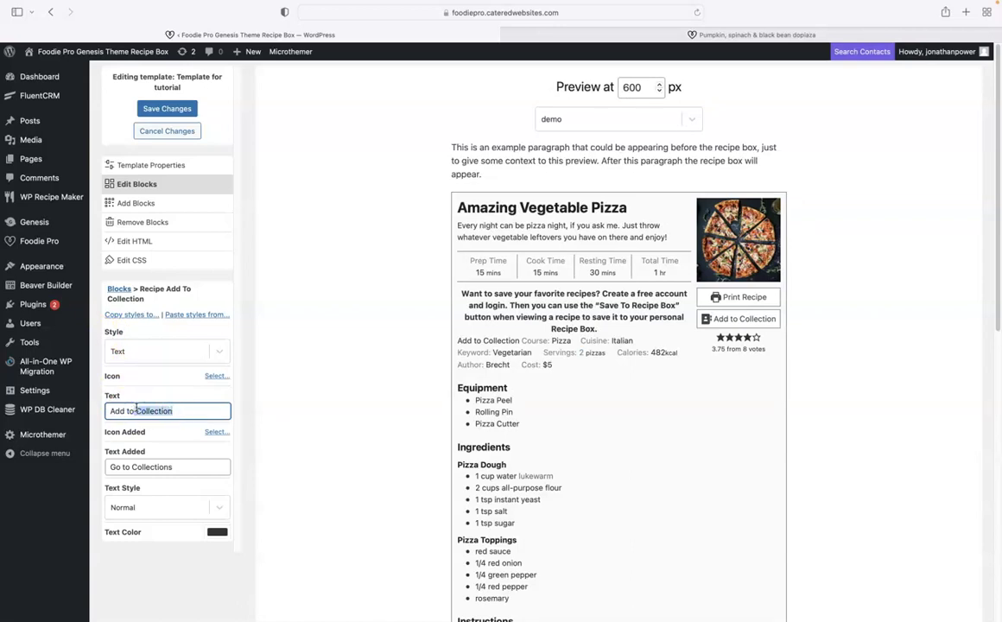
pyautogui.press('BackSpace')
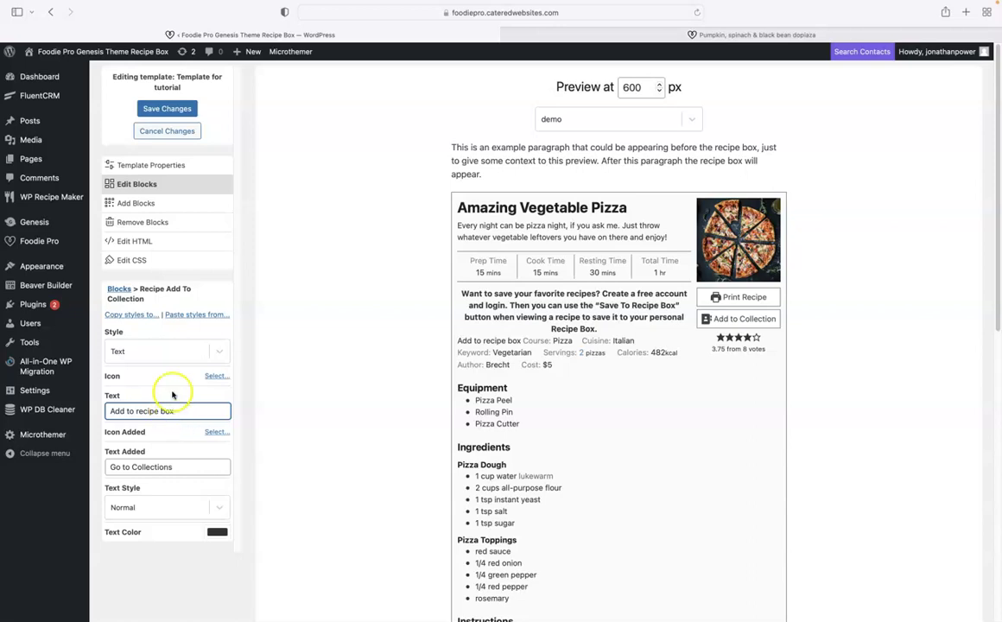
pyautogui.click(146, 351)
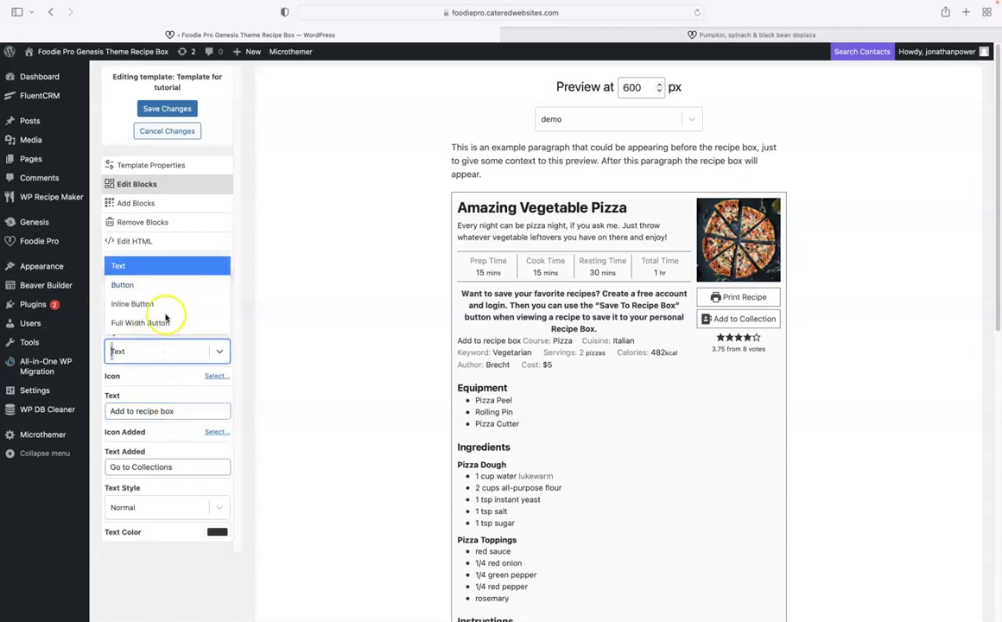
pyautogui.click(155, 322)
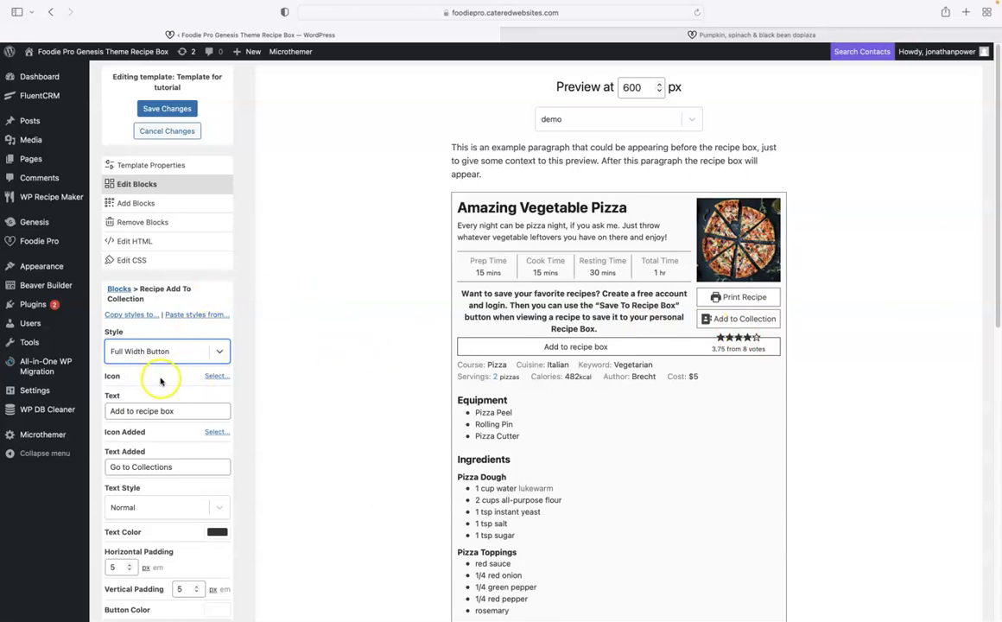
# Step: Set the Icon Added of the Recipe Add To Collection block to the solid down arrow
pyautogui.scroll(-1, 160, 385)
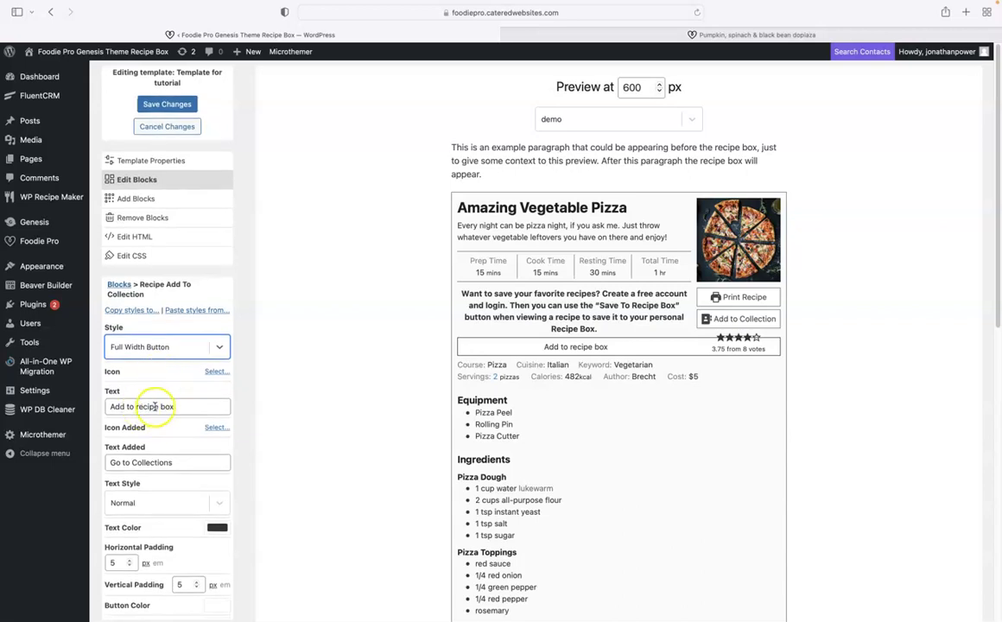
pyautogui.scroll(-2, 155, 406)
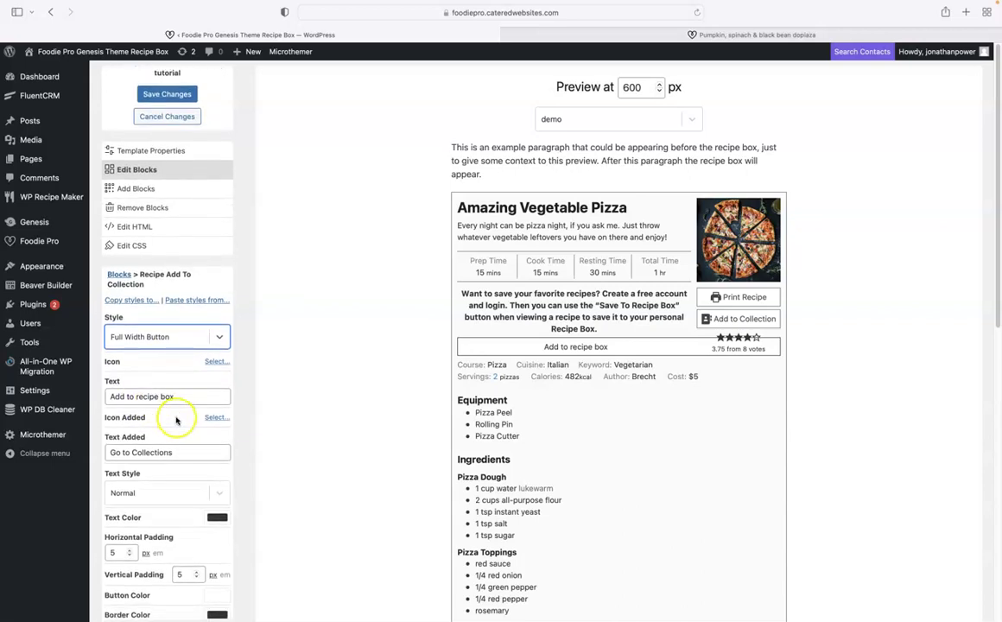
pyautogui.scroll(-2, 175, 415)
pyautogui.click(215, 404)
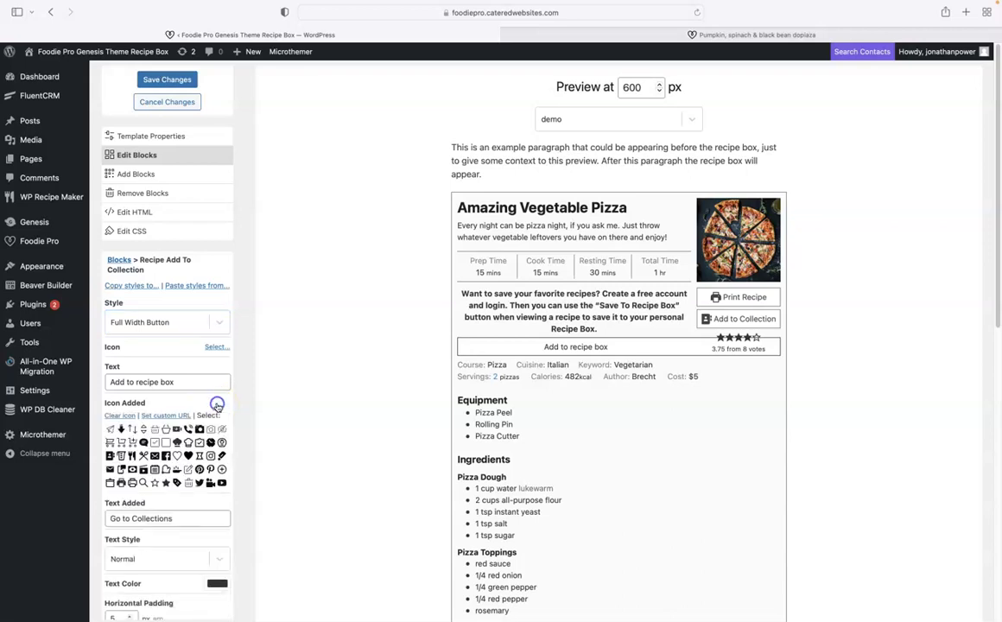
pyautogui.click(121, 429)
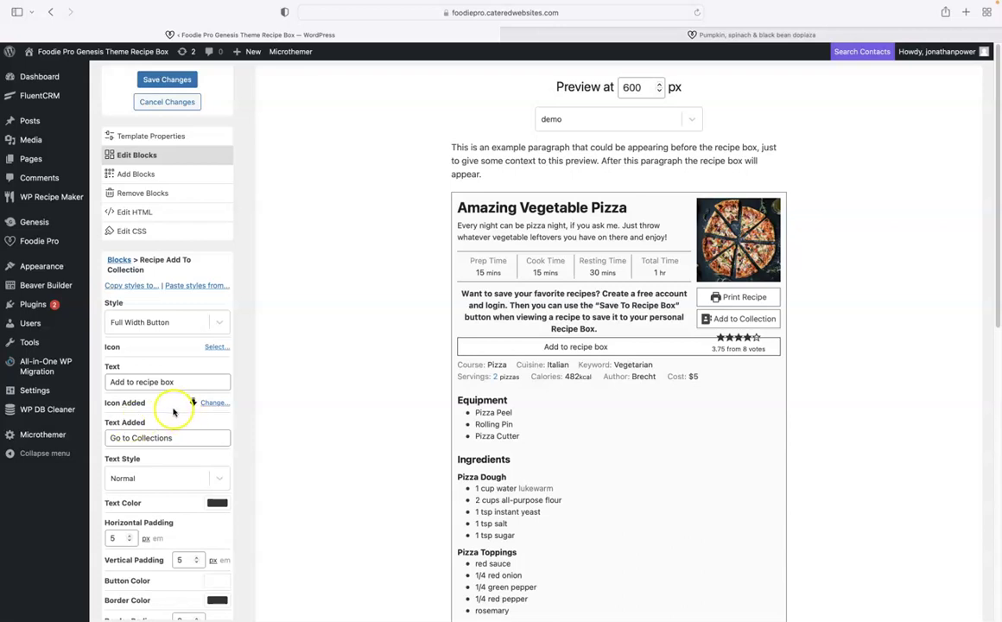
# Step: Set the button color of the Recipe Add To Collection block to light green 7ED321
pyautogui.scroll(-2, 173, 415)
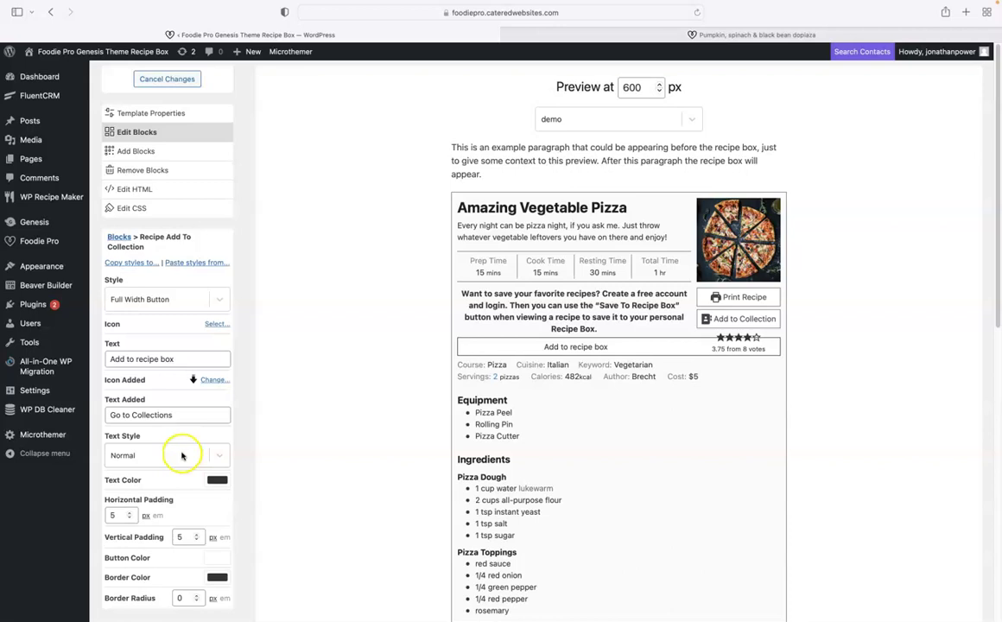
pyautogui.scroll(-1, 181, 456)
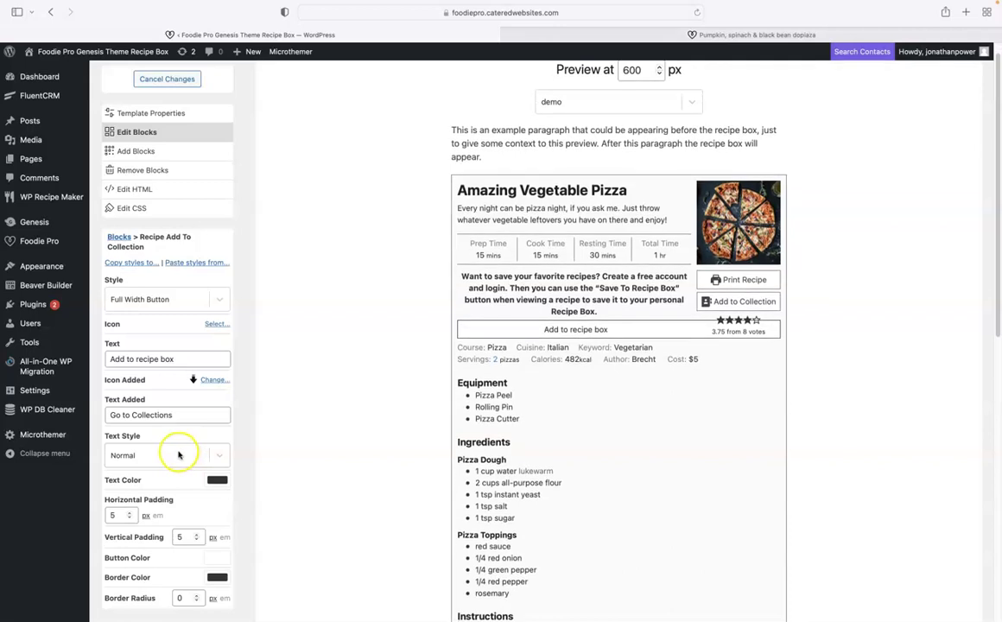
pyautogui.scroll(-1, 179, 456)
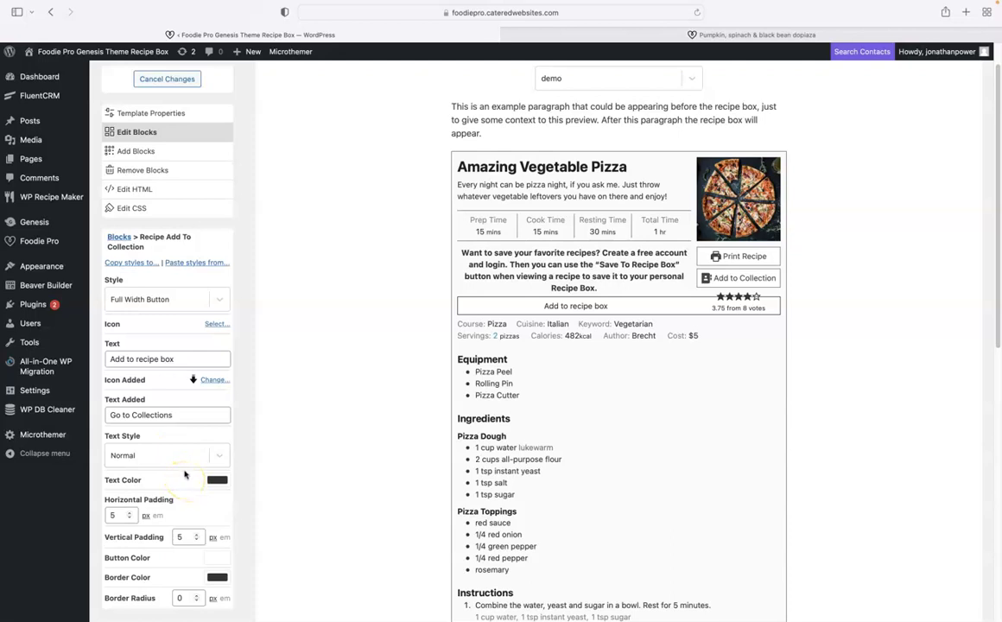
pyautogui.click(216, 324)
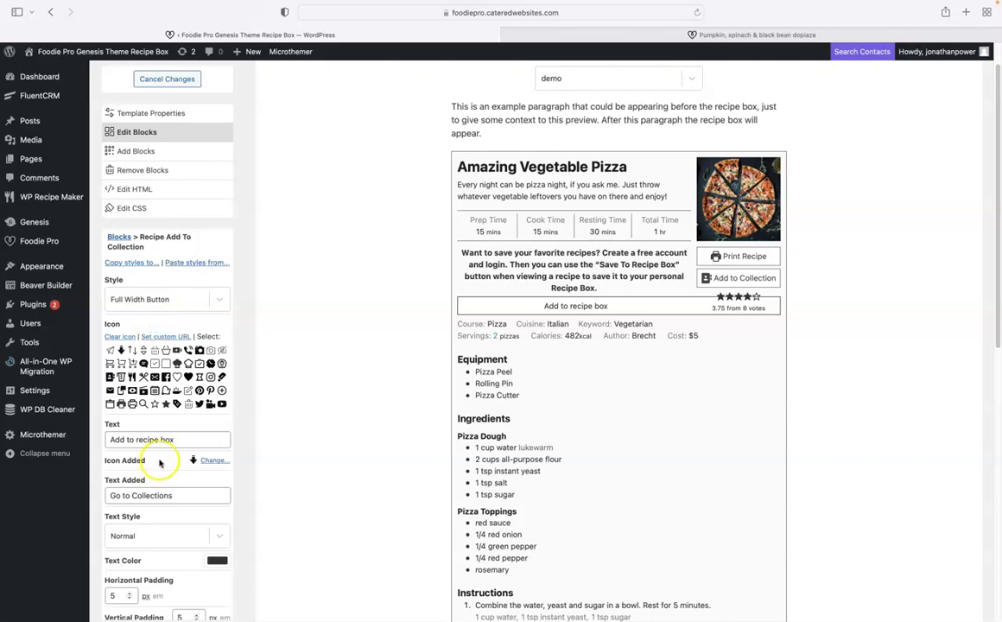
pyautogui.scroll(-5, 173, 495)
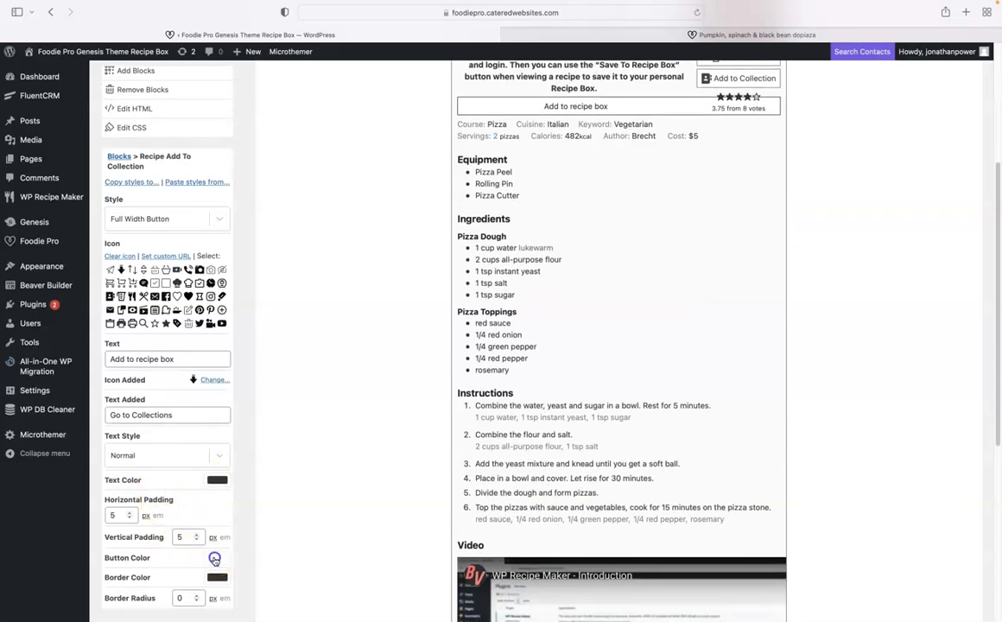
pyautogui.click(215, 558)
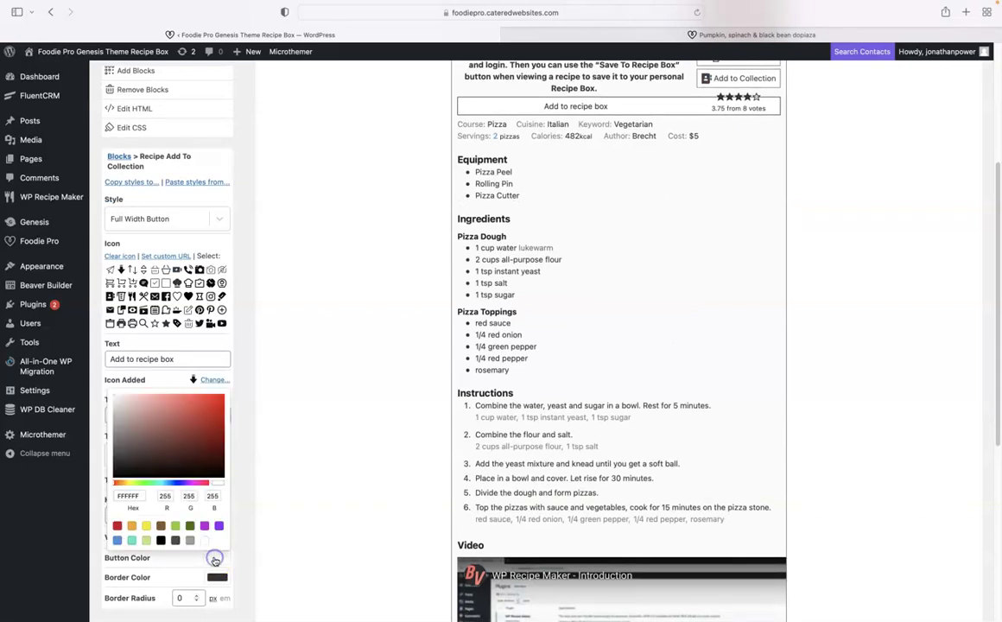
pyautogui.click(175, 526)
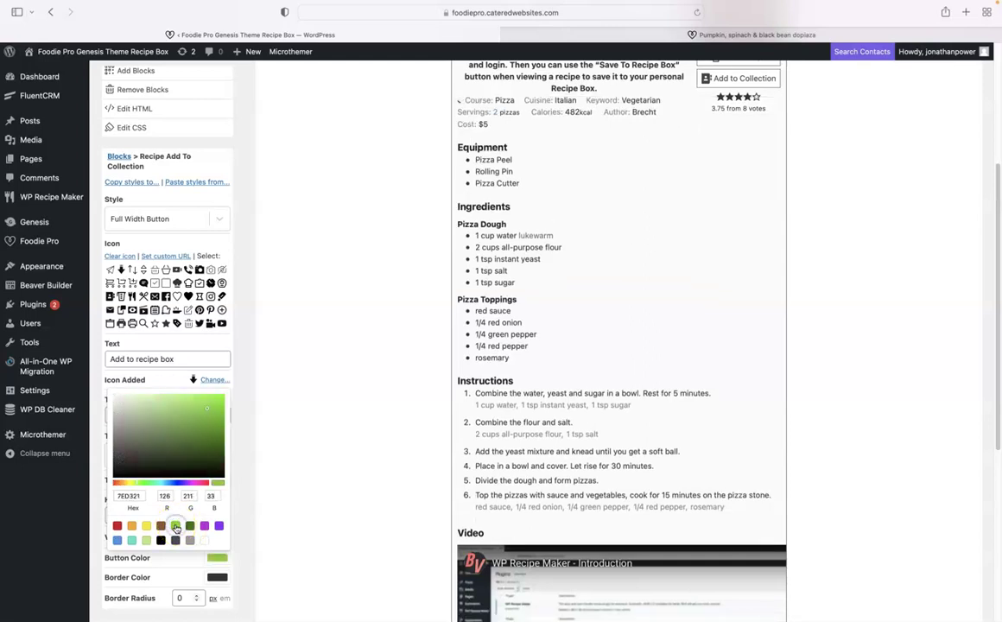
pyautogui.click(218, 581)
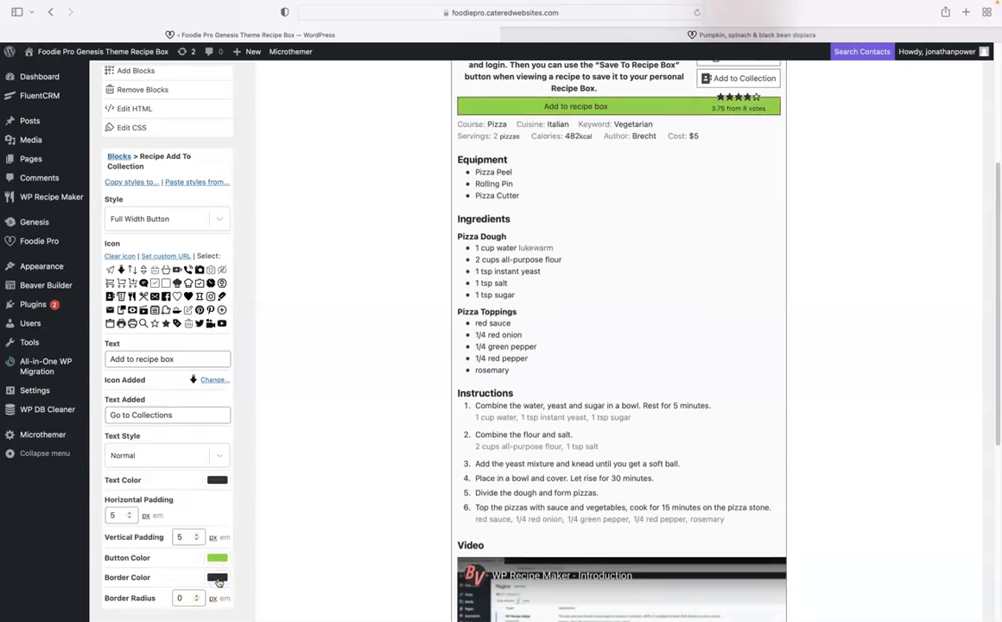
pyautogui.click(185, 564)
pyautogui.click(185, 597)
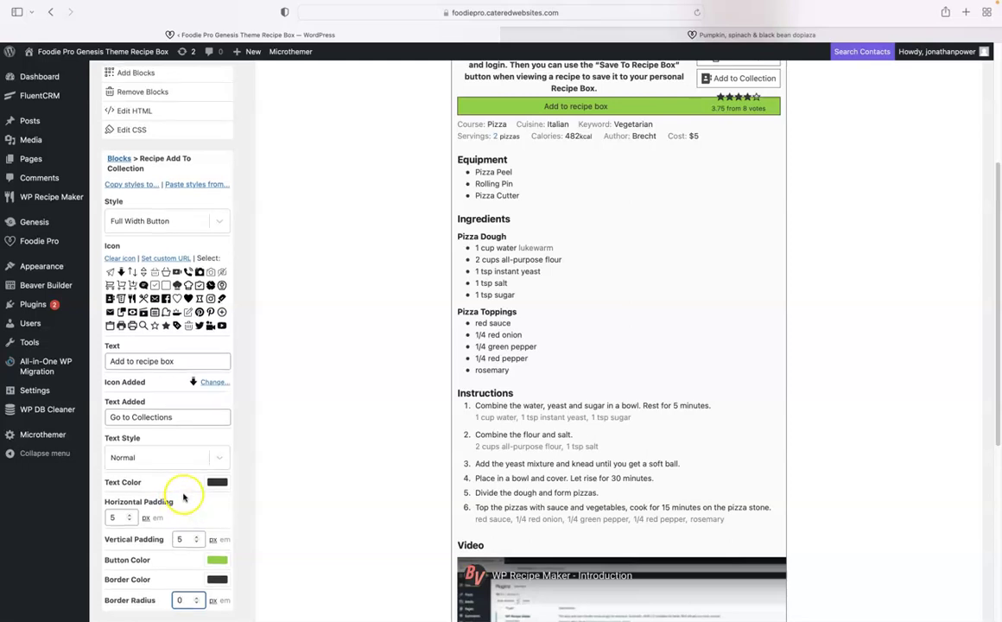
# Step: Change the Icon Added of the Recipe Add To Collection block to the outlined chef hat
pyautogui.scroll(2, 184, 496)
pyautogui.scroll(-2, 184, 496)
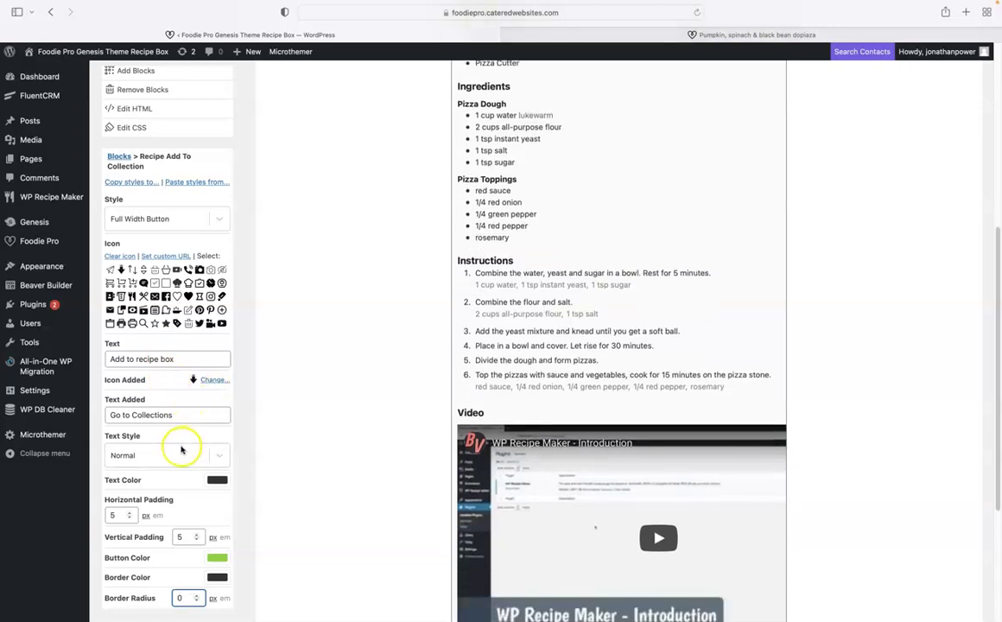
pyautogui.scroll(1, 183, 484)
pyautogui.scroll(2, 176, 537)
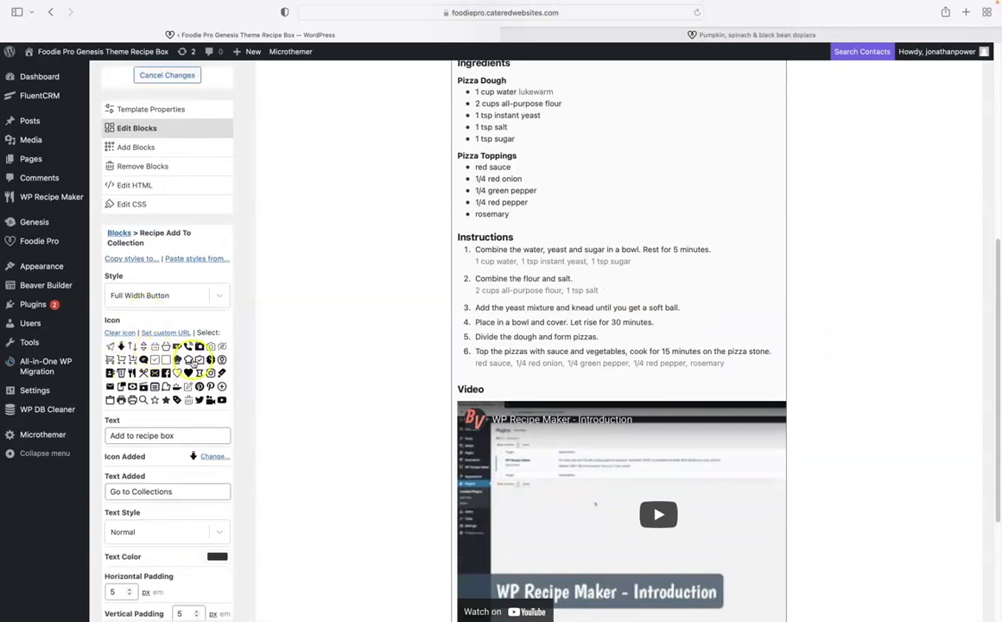
pyautogui.click(212, 458)
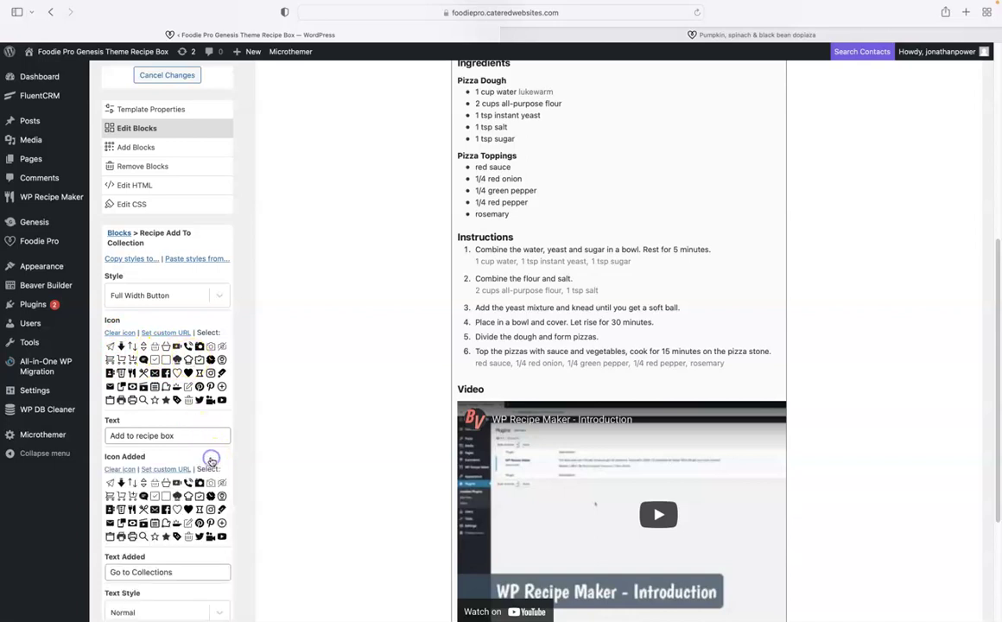
pyautogui.scroll(-3, 173, 467)
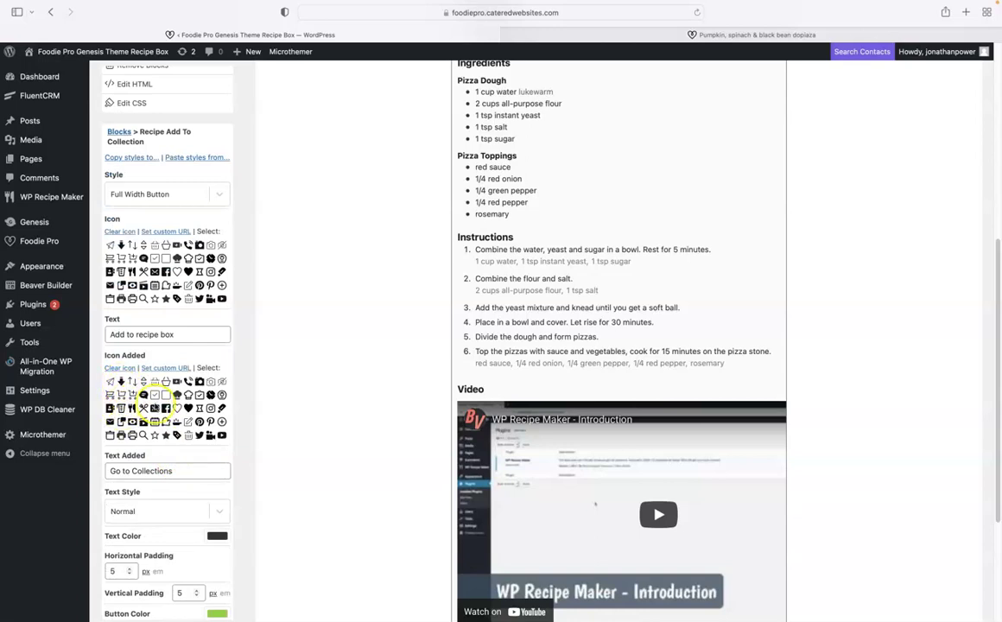
pyautogui.click(188, 395)
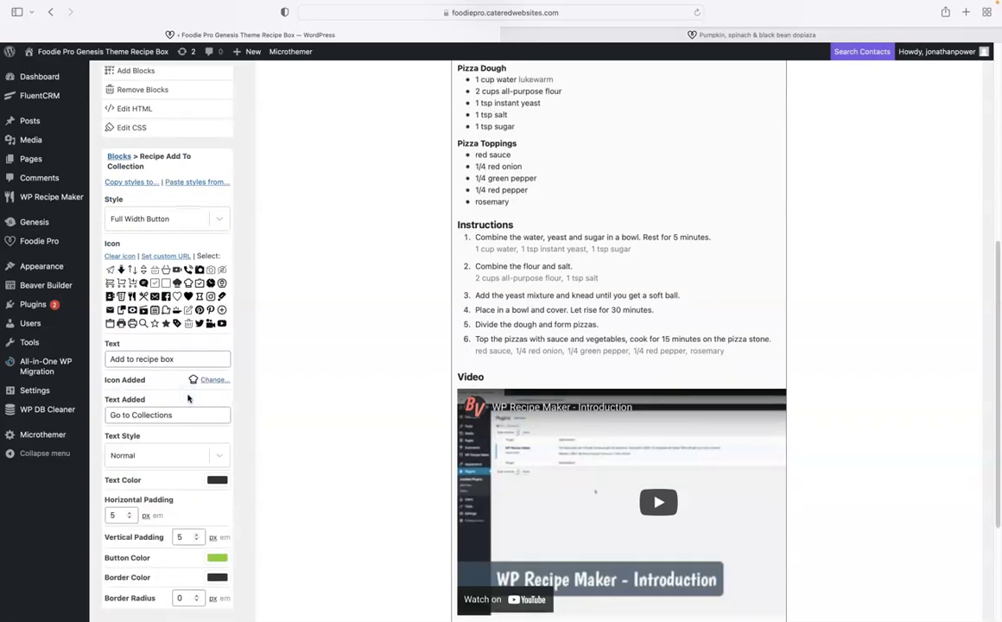
pyautogui.click(210, 382)
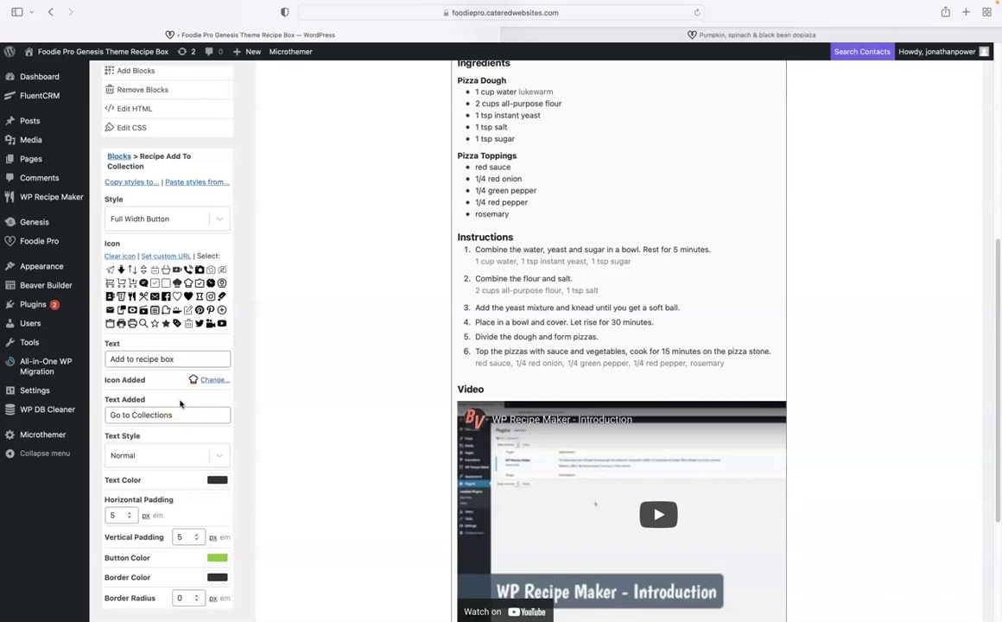
pyautogui.click(165, 363)
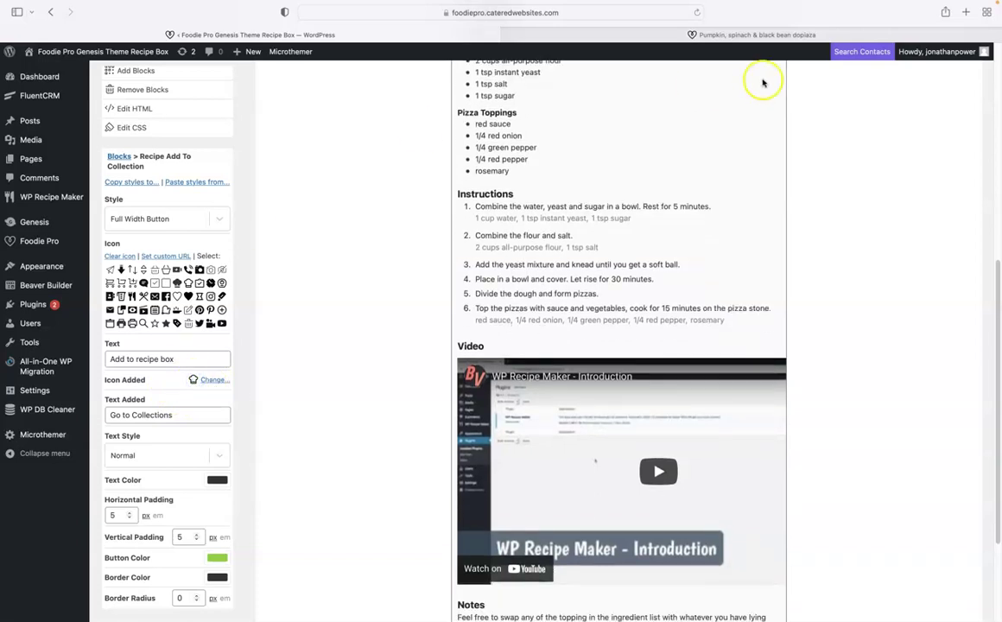
# Step: Compare the live card's save button with the template preview, and view the blocks its styles can be copied to
pyautogui.click(740, 36)
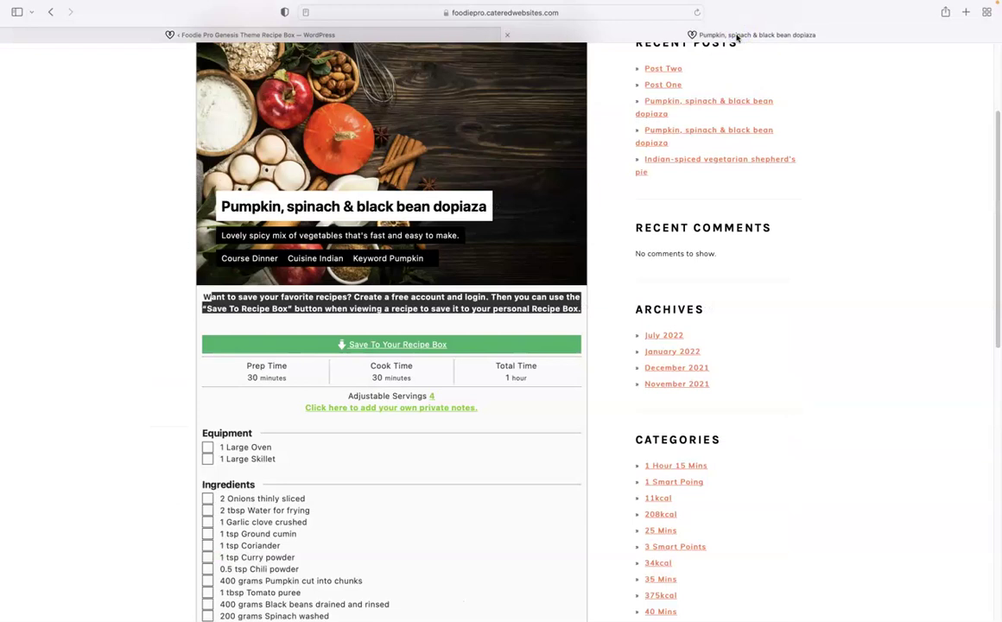
pyautogui.click(223, 34)
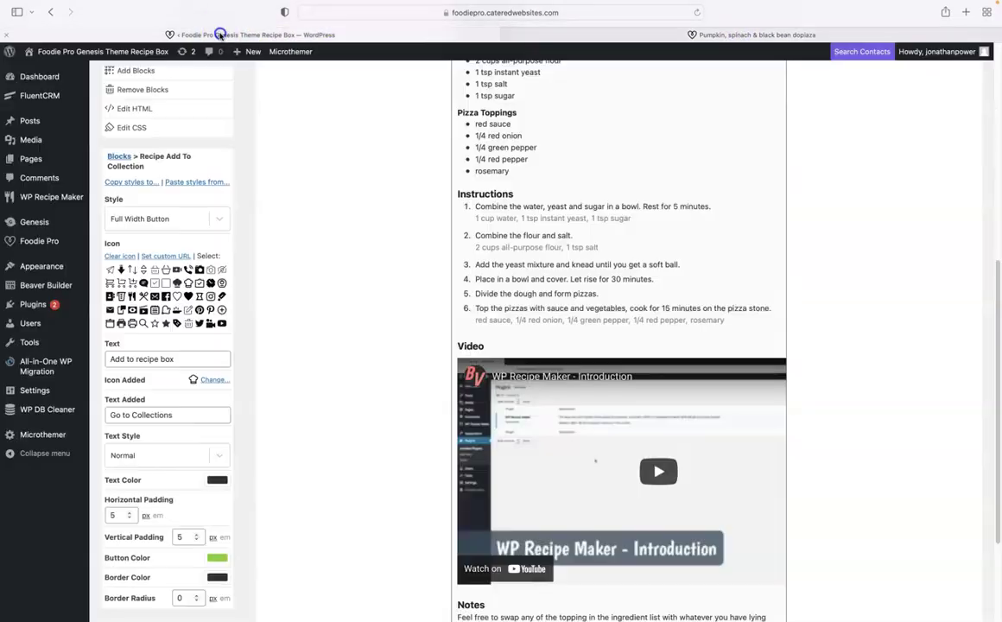
pyautogui.scroll(3, 351, 330)
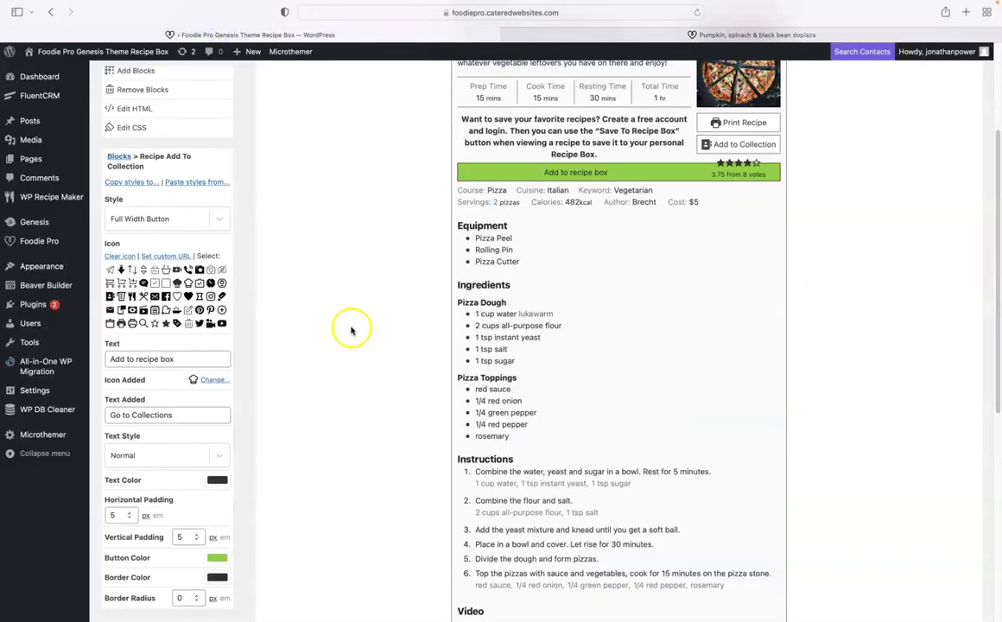
pyautogui.scroll(-1, 346, 329)
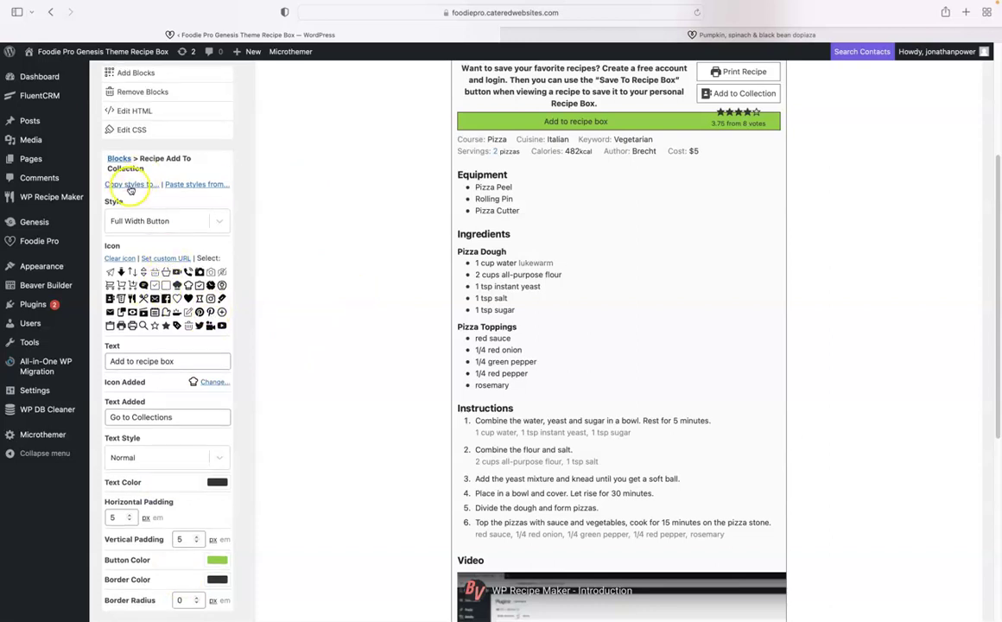
pyautogui.scroll(3, 339, 251)
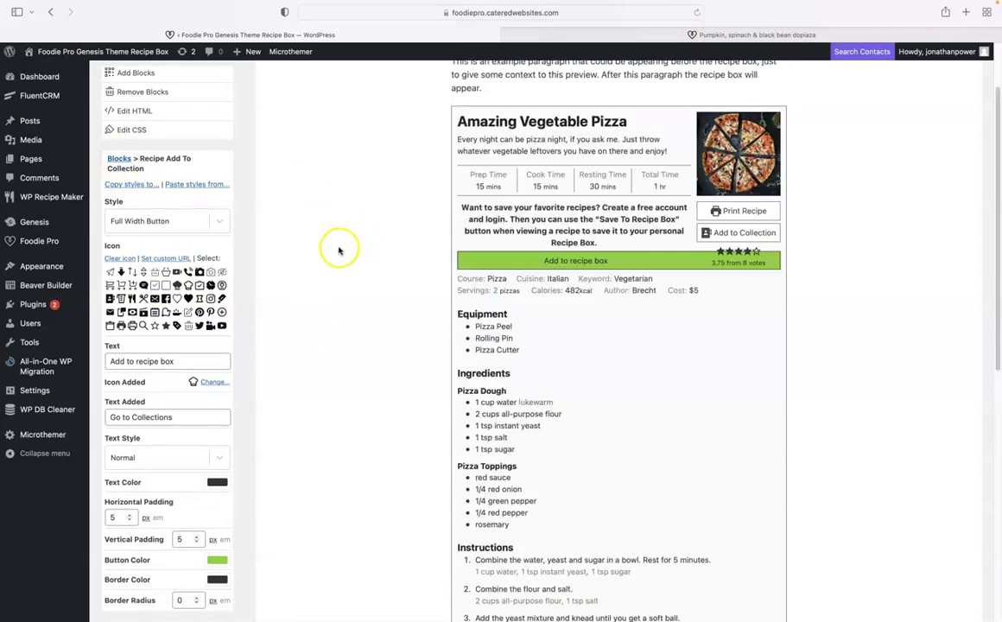
pyautogui.click(126, 185)
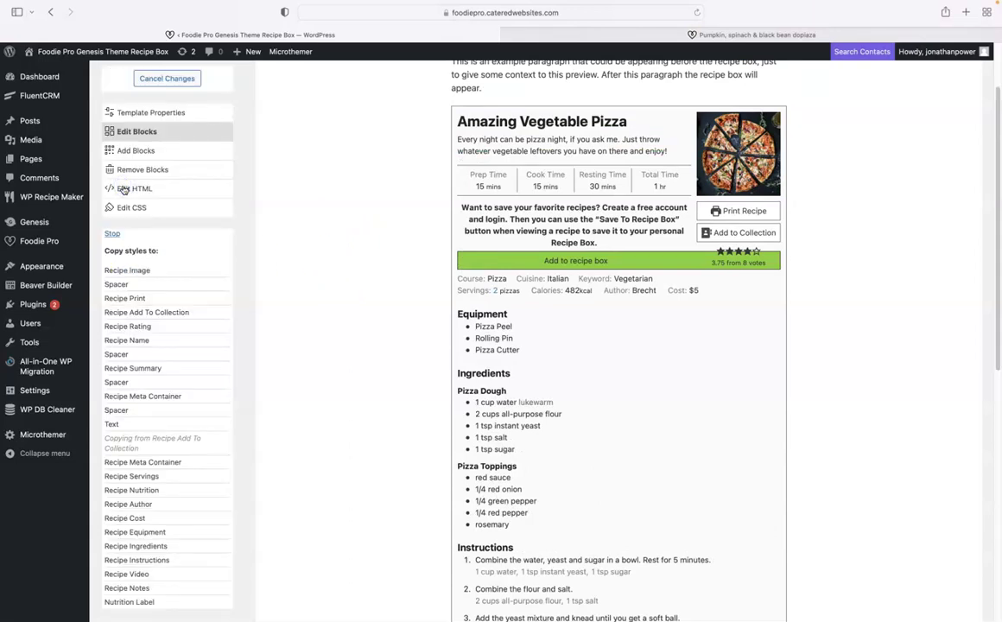
# Step: Save the changes to the template and confirm the save
pyautogui.scroll(2, 199, 192)
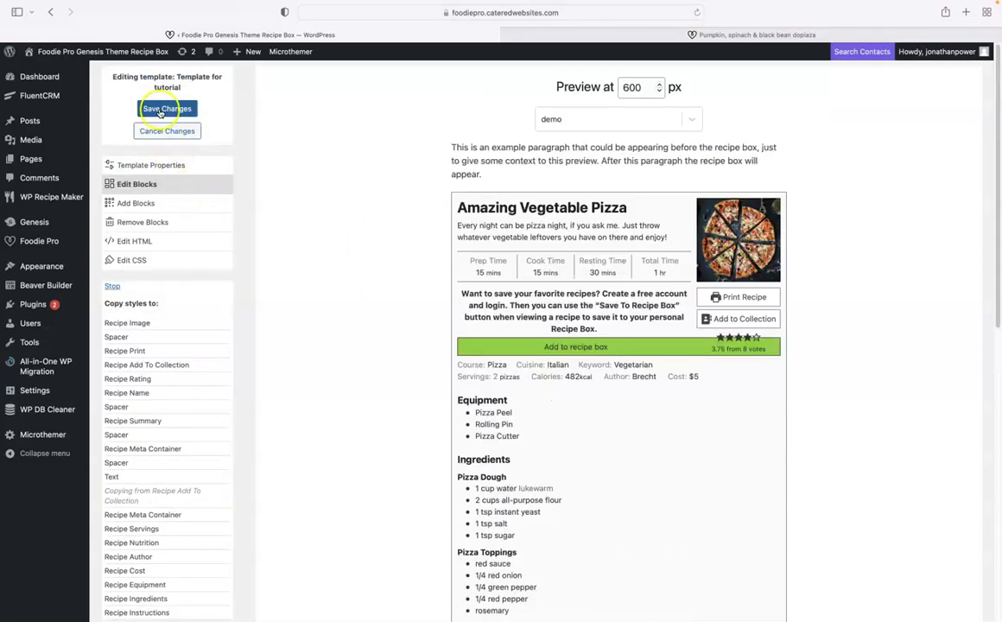
pyautogui.click(159, 111)
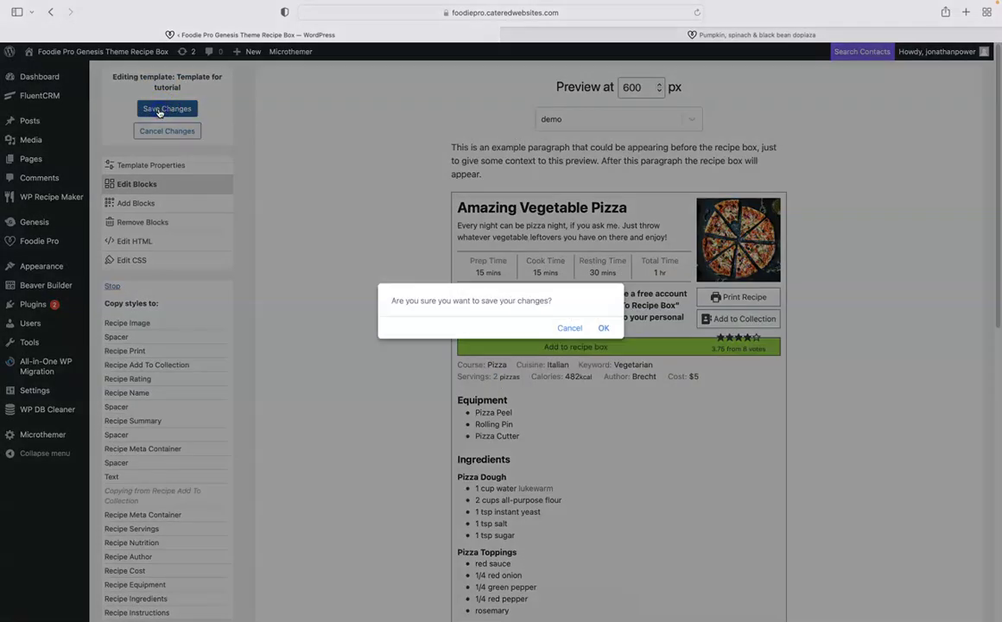
pyautogui.click(604, 328)
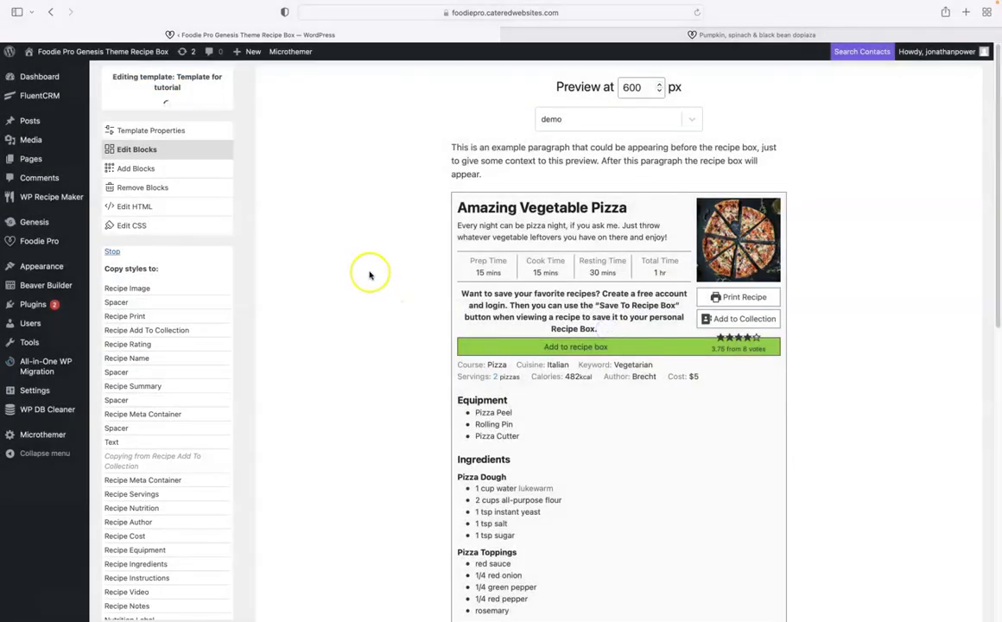
# Step: Review the template properties for colors, fonts, heading sizes, maximum width and border
pyautogui.click(140, 143)
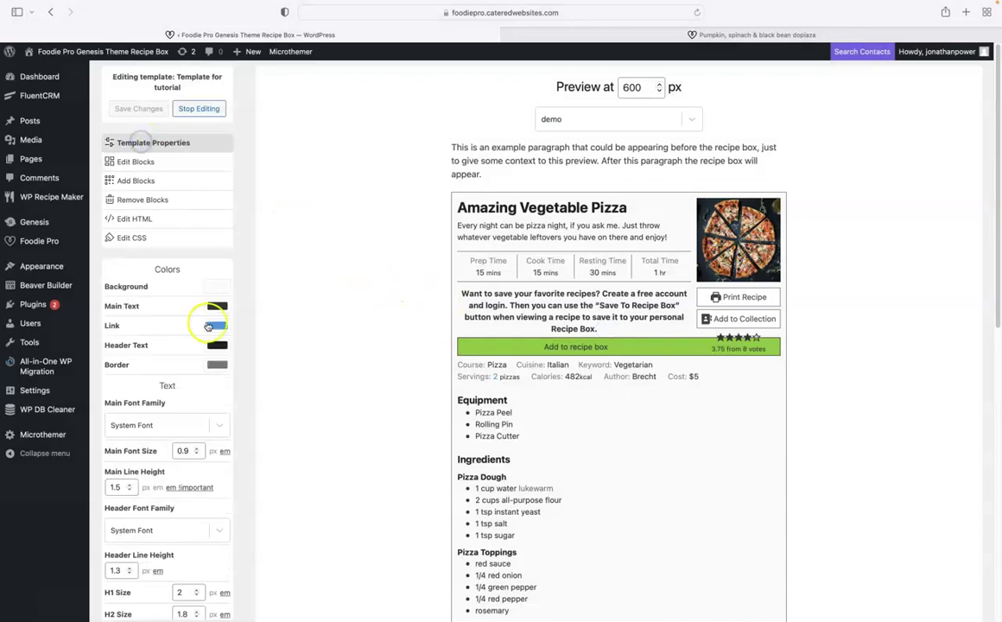
pyautogui.scroll(-10, 182, 298)
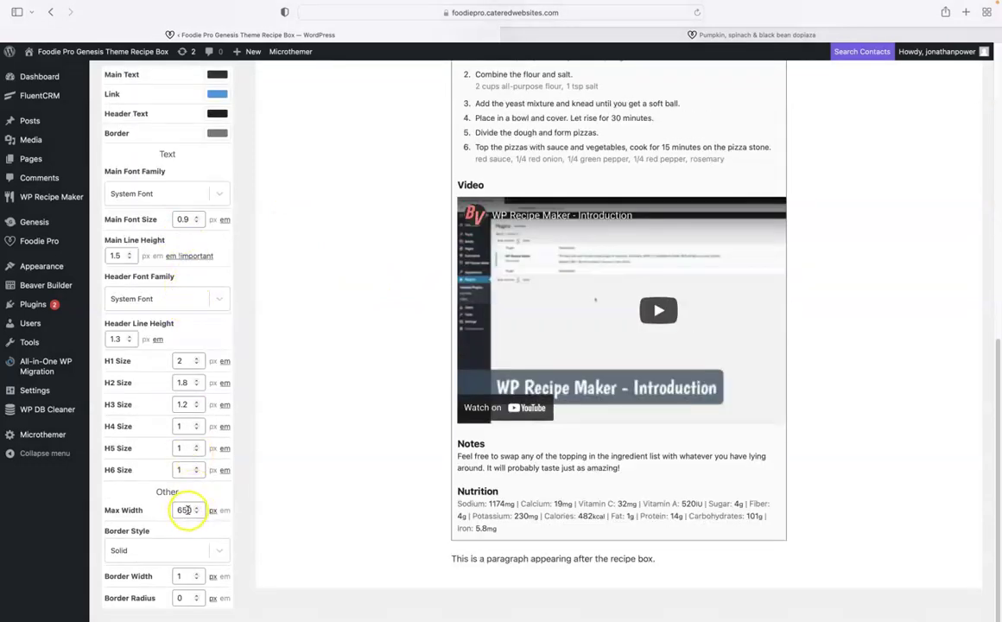
pyautogui.scroll(5, 138, 510)
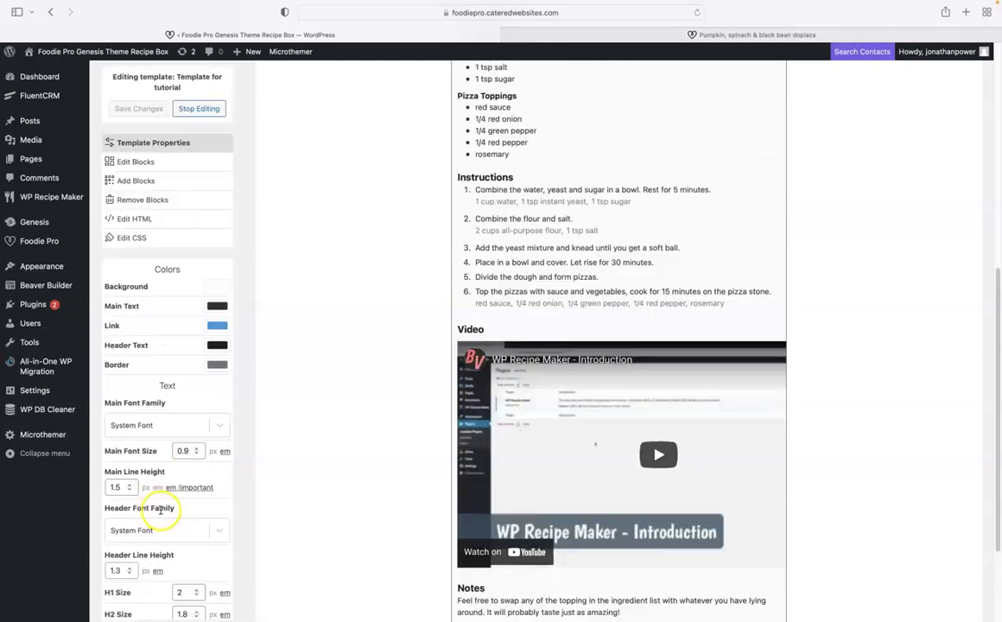
pyautogui.scroll(3, 165, 519)
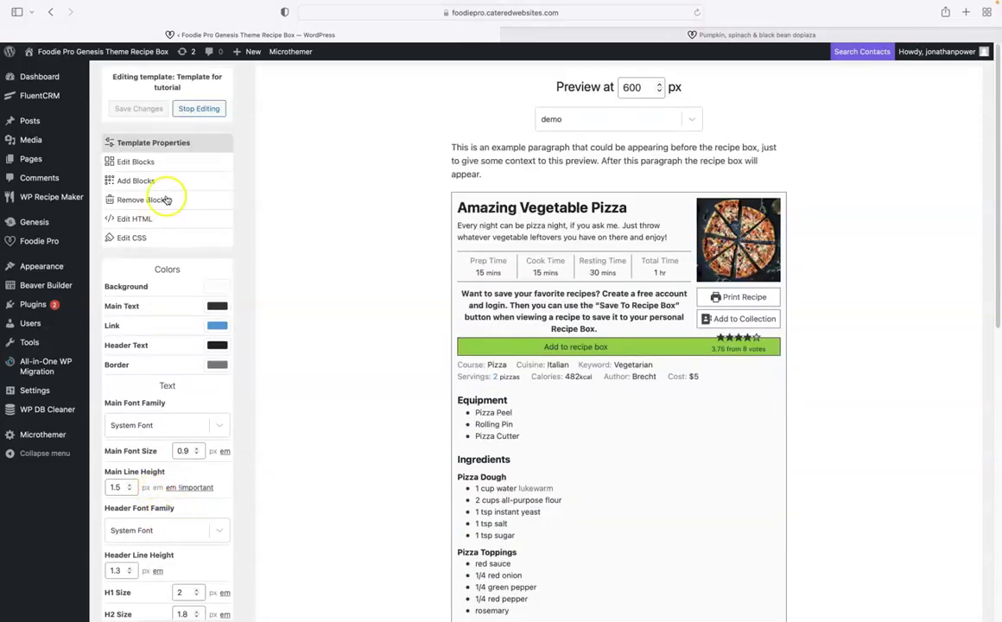
# Step: Stop editing the template and open the WP Recipe Maker settings
pyautogui.click(199, 110)
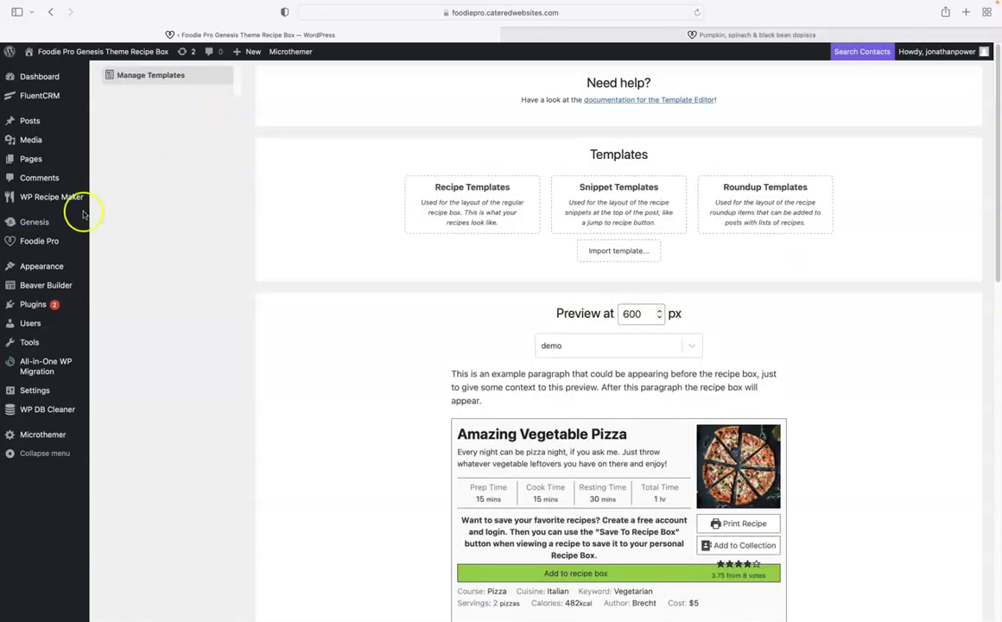
pyautogui.moveTo(60, 194)
pyautogui.click(116, 248)
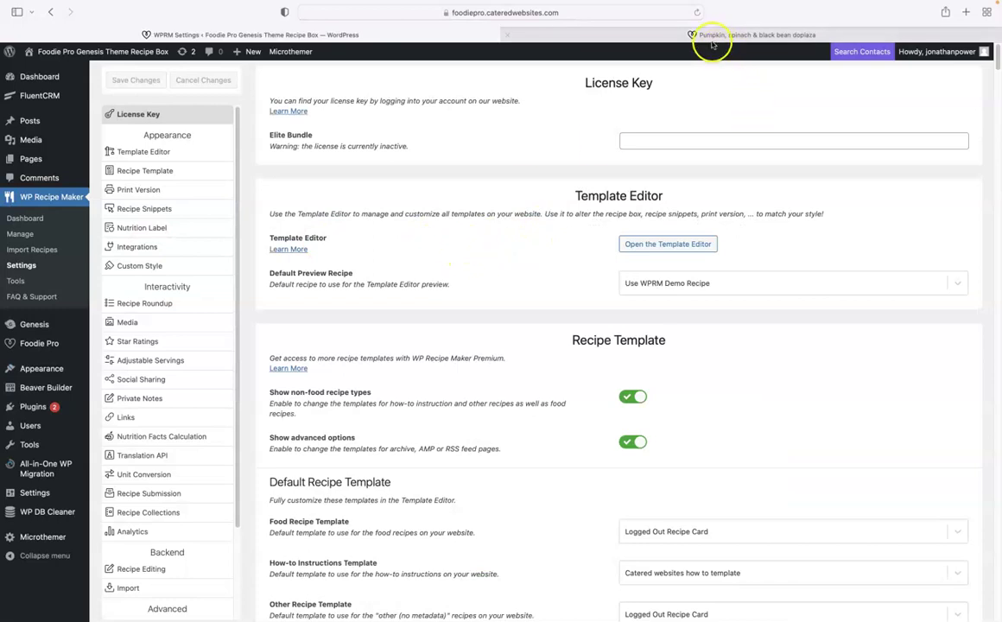
# Step: Check the current recipe card on the live pumpkin, spinach and black bean dopiaza page, and return to the plugin settings
pyautogui.click(644, 35)
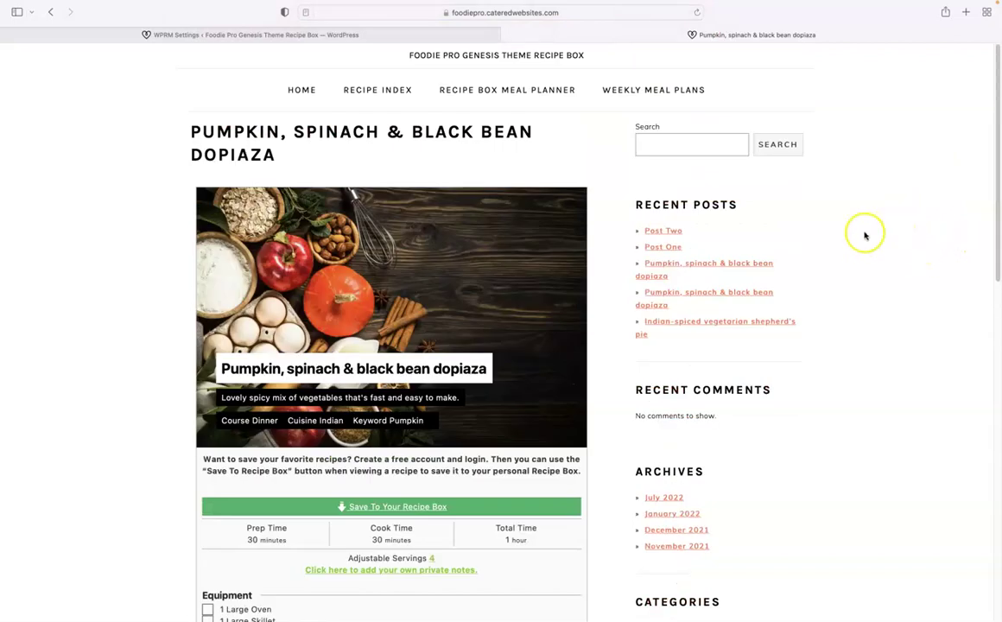
pyautogui.scroll(-1, 865, 235)
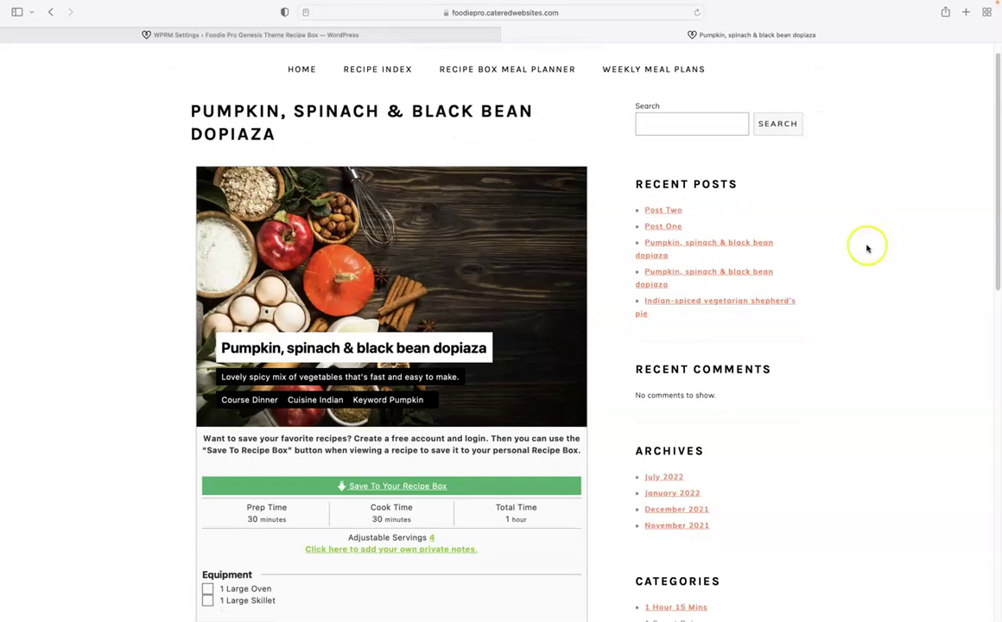
pyautogui.click(186, 35)
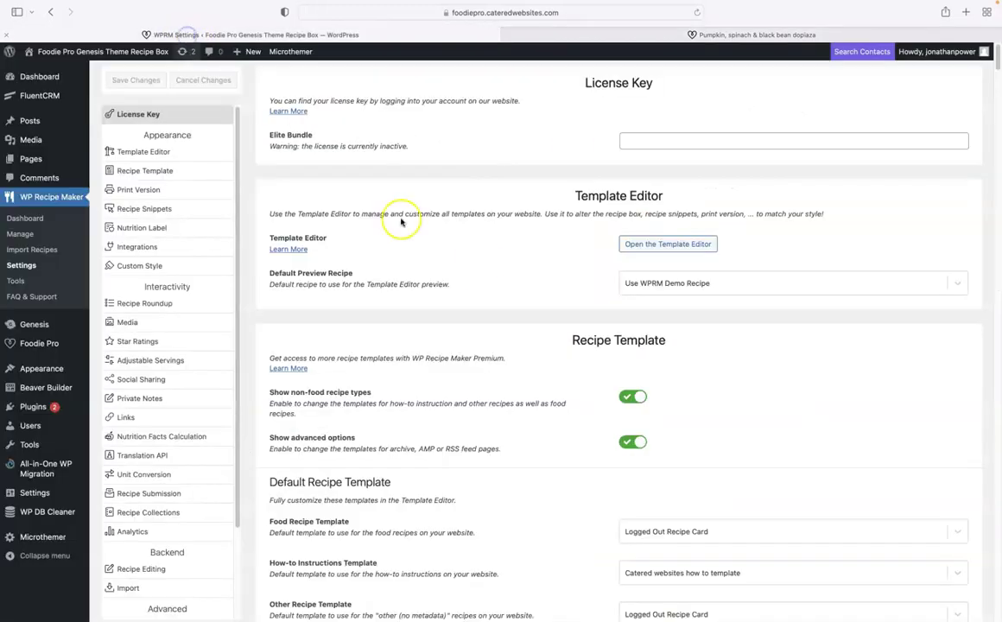
# Step: Set the default Food Recipe Template to "Template for tutorial" and save the settings
pyautogui.scroll(-1, 512, 255)
pyautogui.scroll(-2, 513, 256)
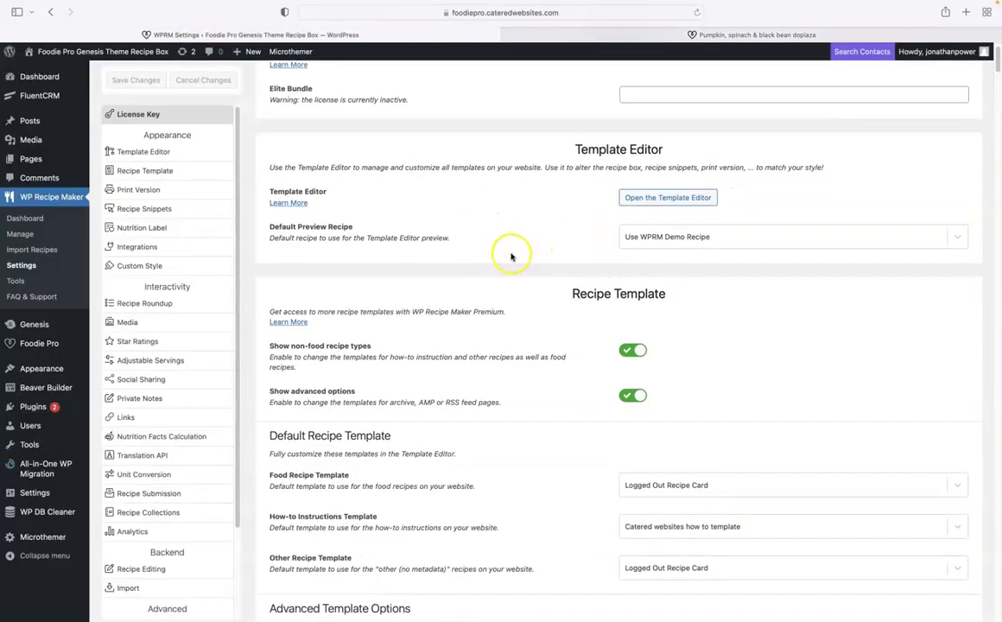
pyautogui.scroll(2, 508, 265)
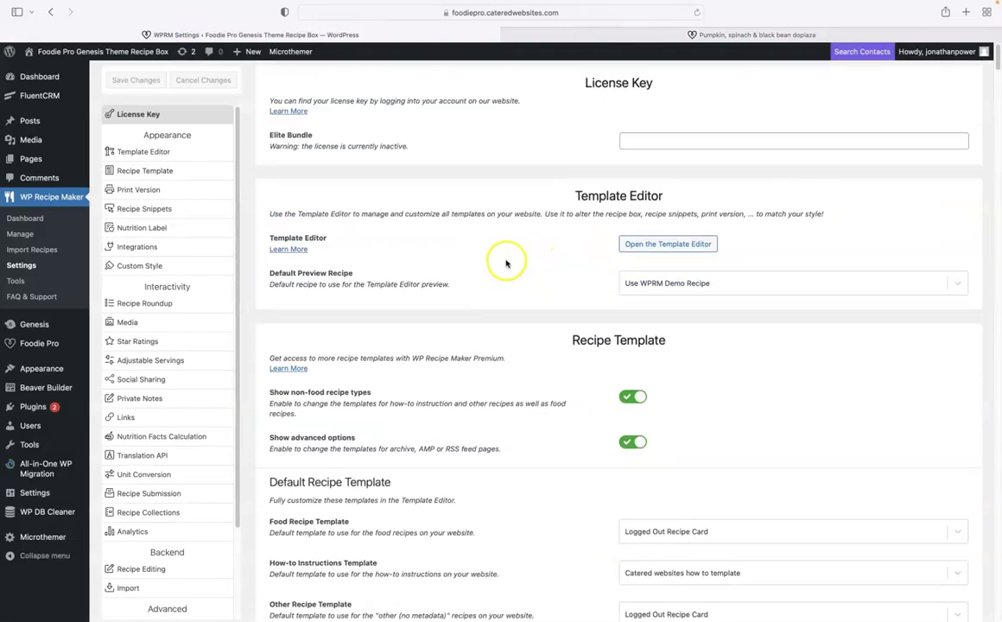
pyautogui.scroll(-5, 504, 265)
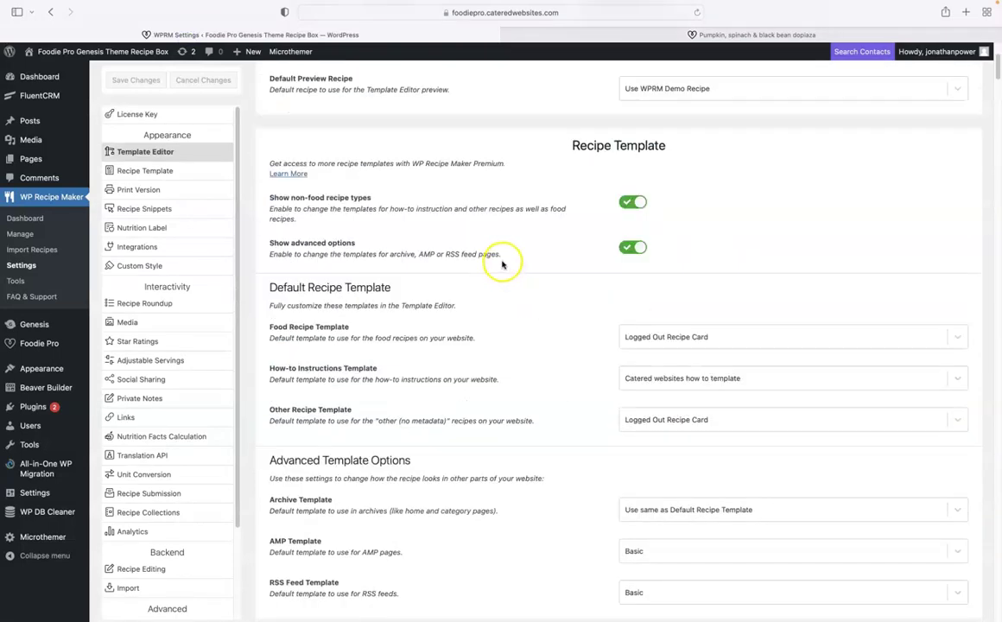
pyautogui.scroll(-2, 502, 264)
pyautogui.moveTo(271, 197); pyautogui.dragTo(349, 199)
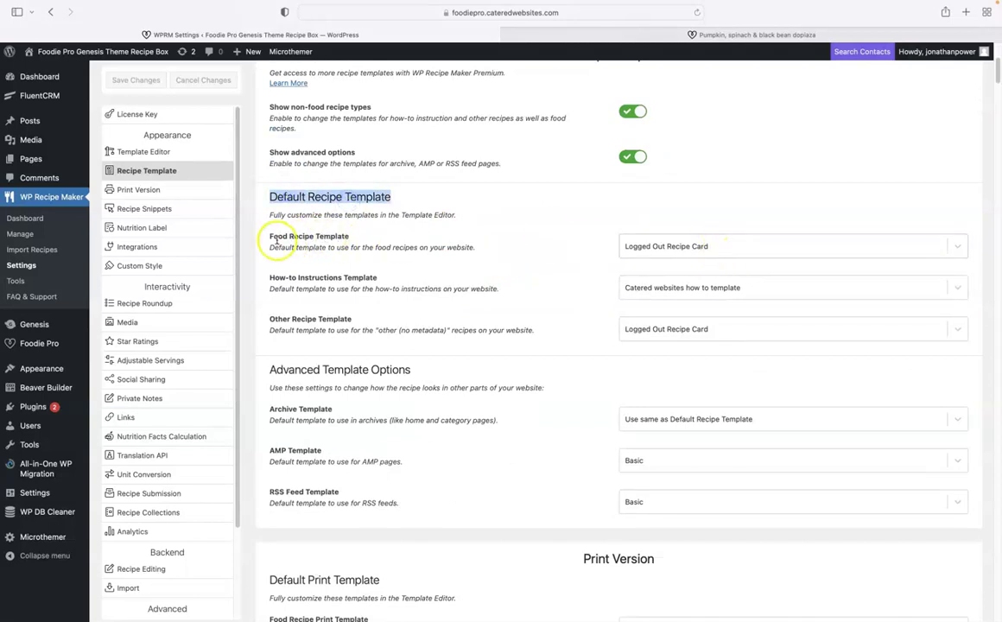
pyautogui.click(275, 236)
pyautogui.moveTo(275, 236); pyautogui.dragTo(349, 237)
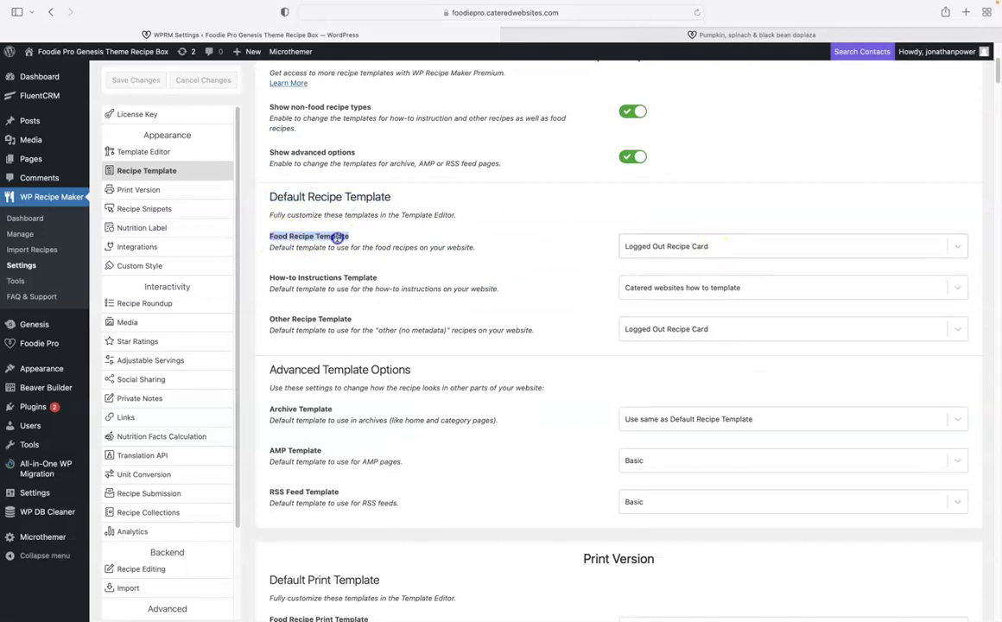
pyautogui.click(673, 246)
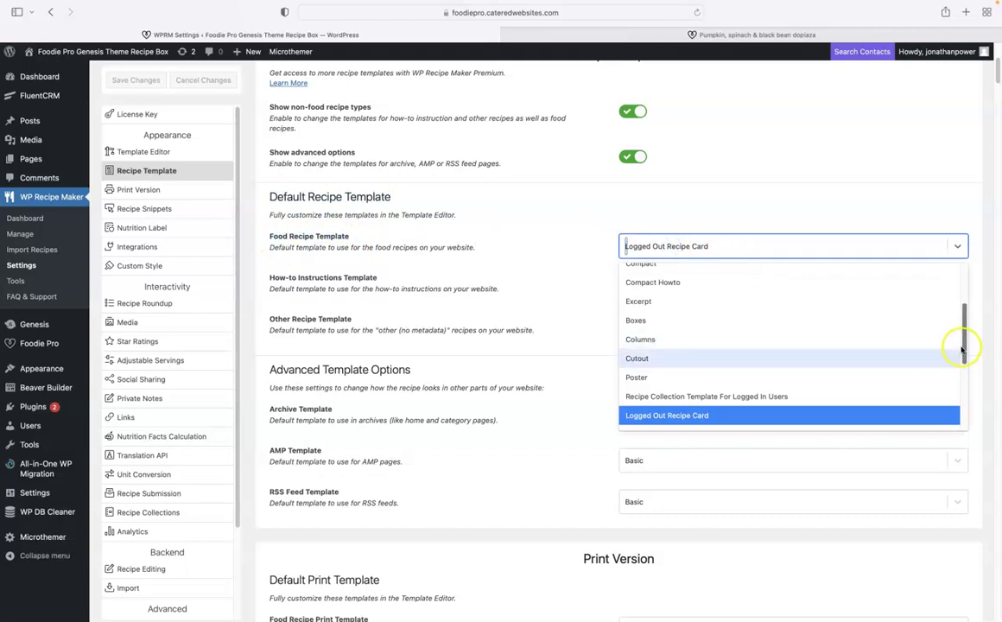
pyautogui.moveTo(961, 348); pyautogui.dragTo(963, 370)
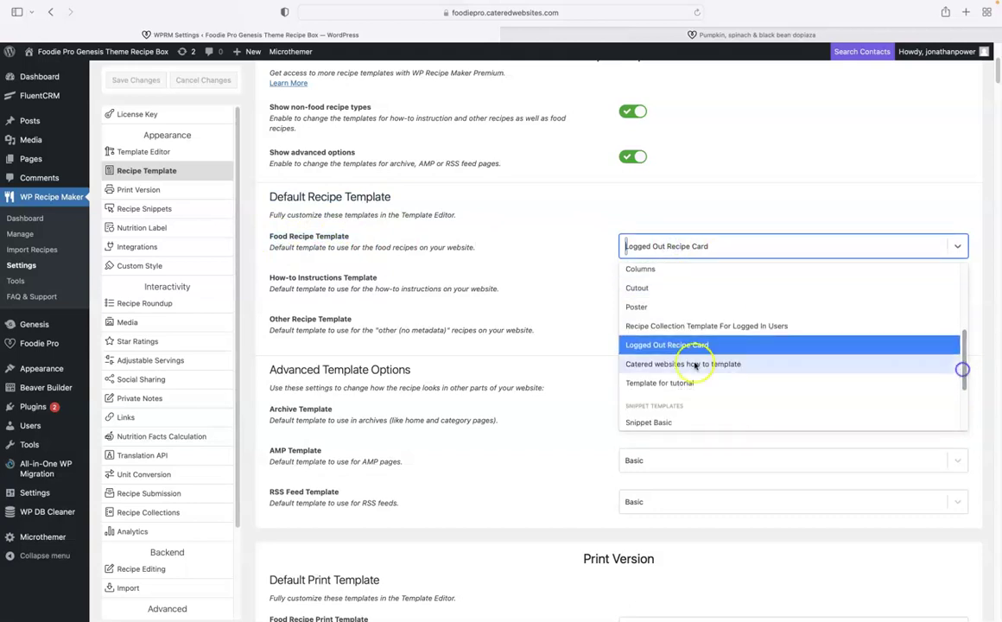
pyautogui.click(671, 383)
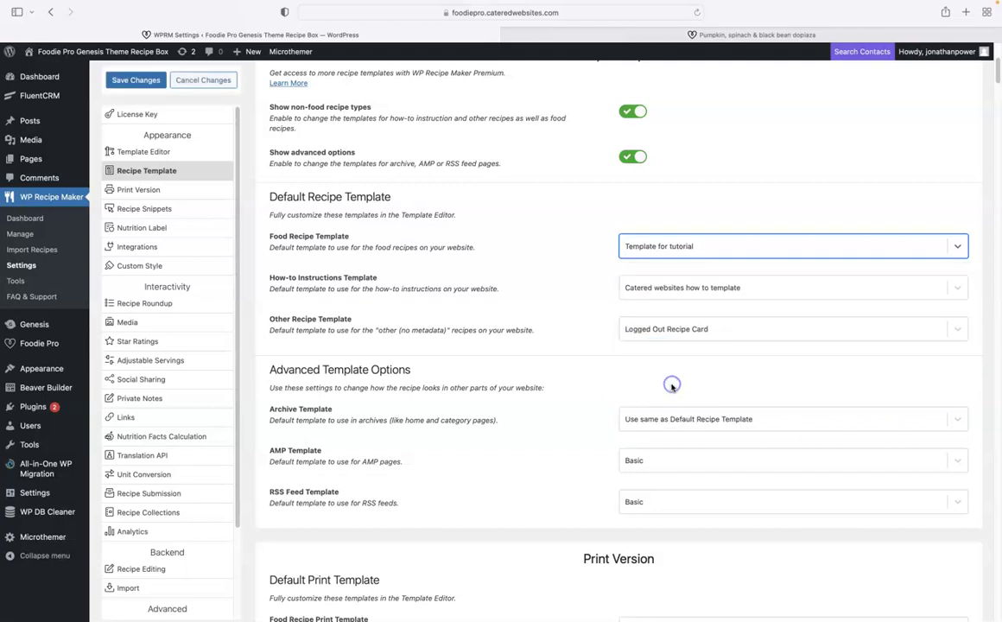
pyautogui.click(128, 80)
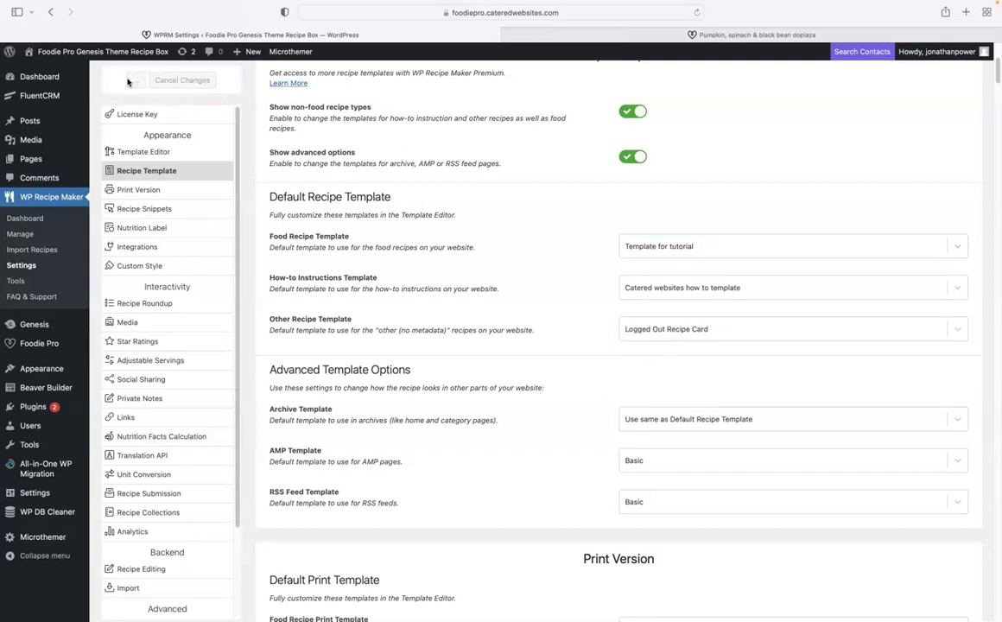
# Step: Reload the live recipe page and examine the card's layout, save-to-recipe-box message and full-width button
pyautogui.click(608, 35)
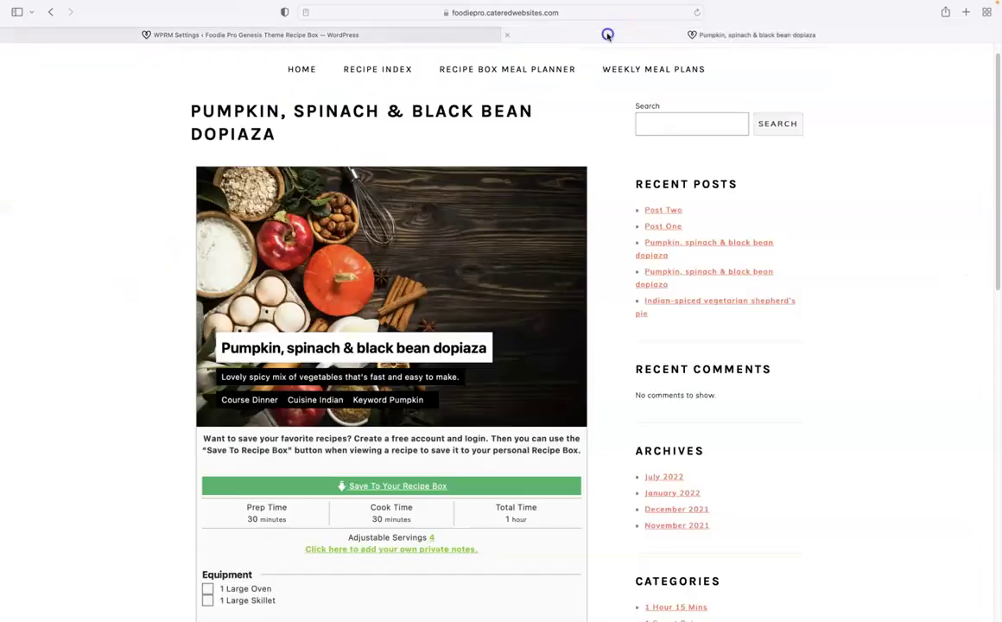
pyautogui.click(697, 14)
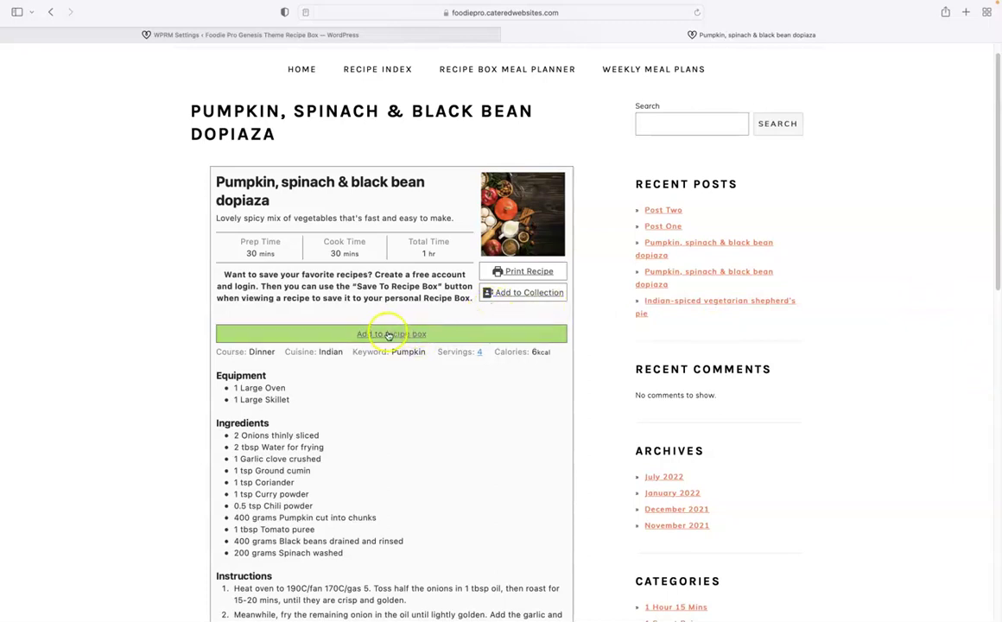
pyautogui.moveTo(232, 274); pyautogui.dragTo(453, 298)
pyautogui.click(185, 275)
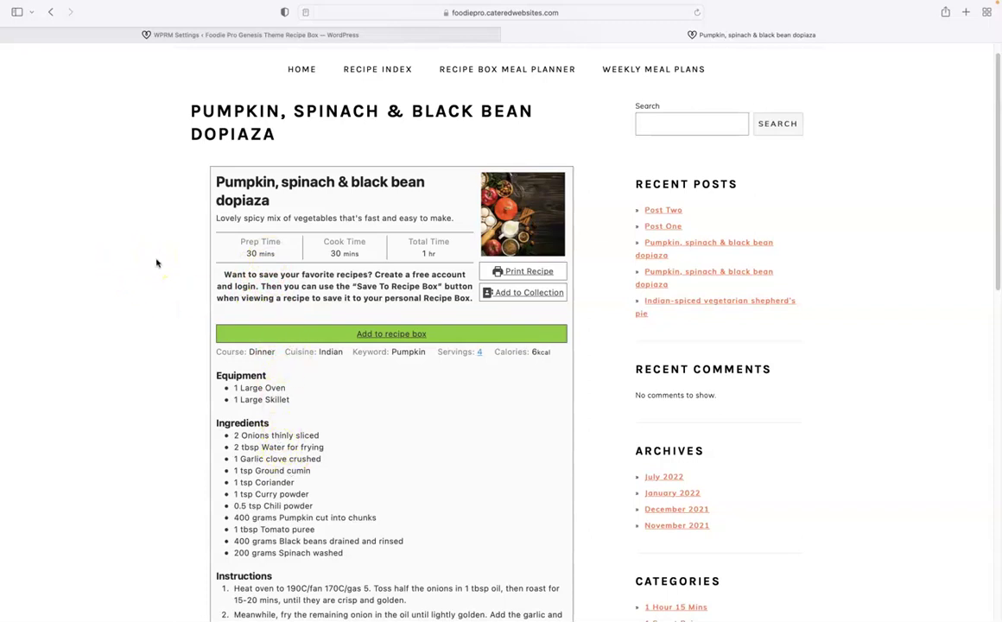
pyautogui.scroll(1, 159, 266)
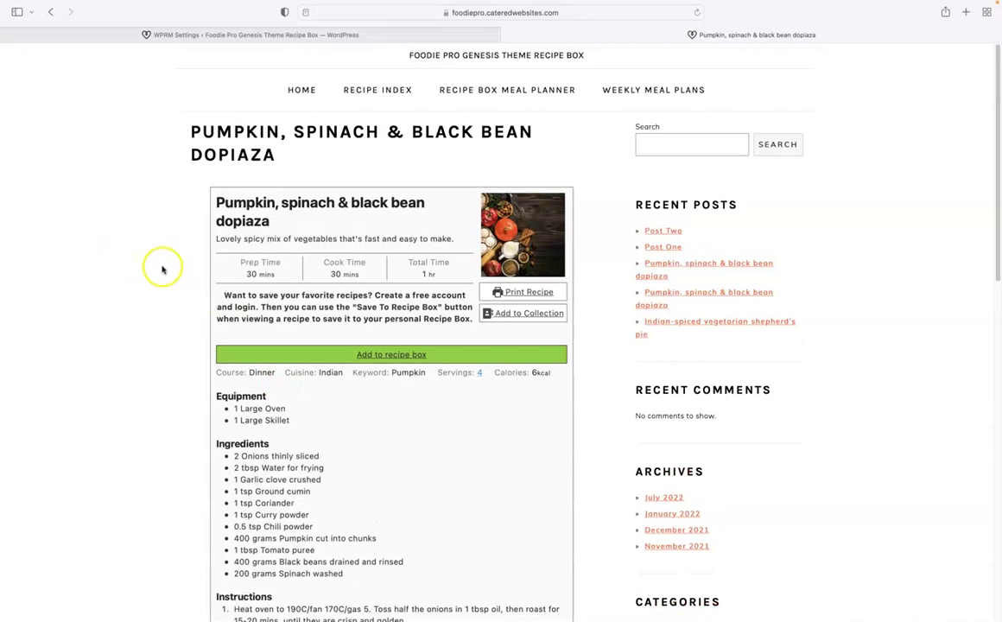
pyautogui.scroll(-2, 159, 266)
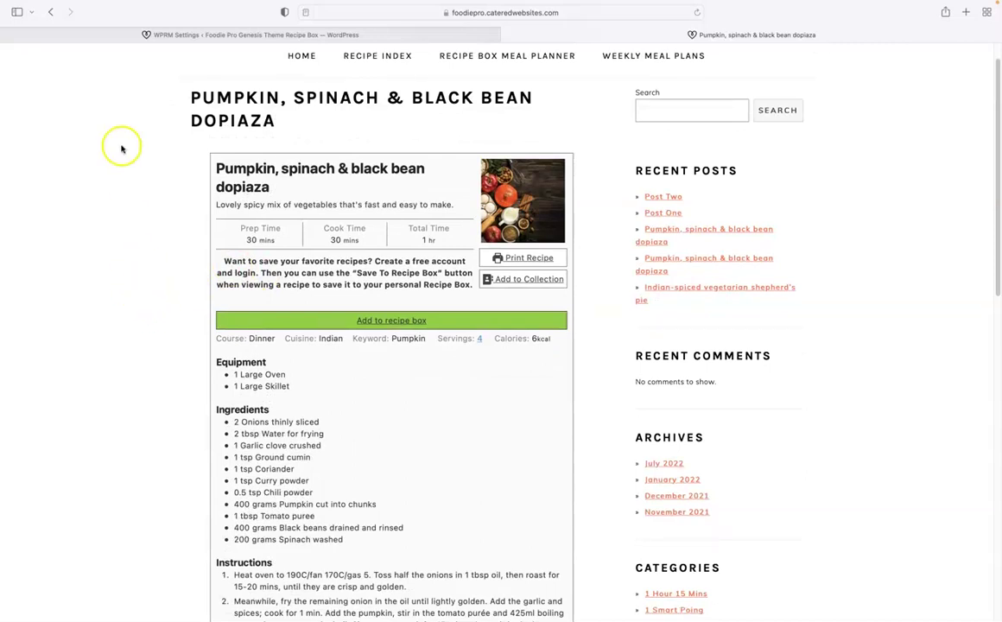
# Step: Return to the WP Recipe Maker settings and look through the list of settings sections
pyautogui.click(190, 37)
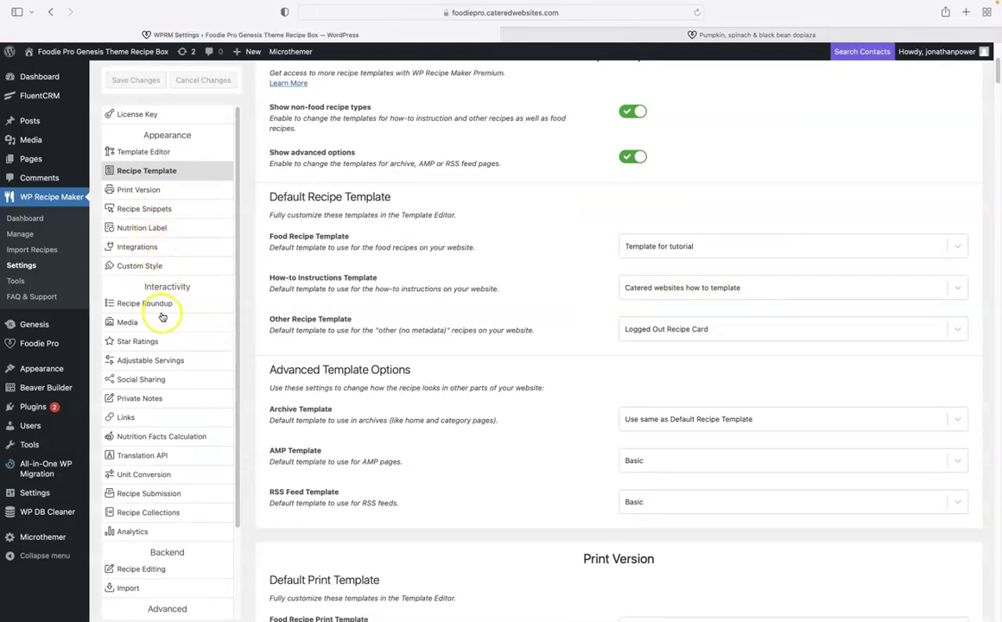
pyautogui.scroll(-1, 197, 294)
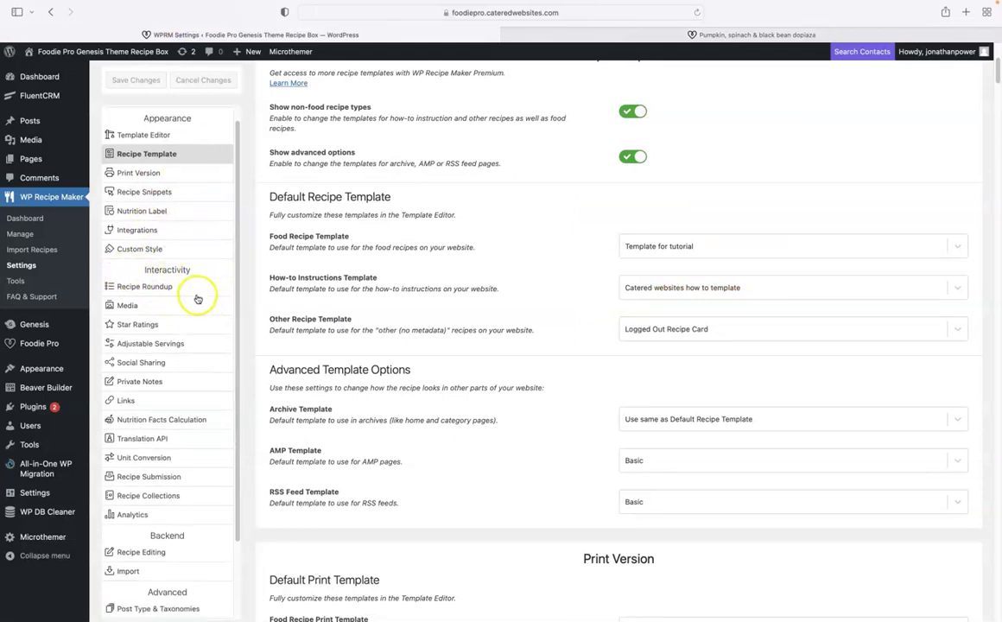
pyautogui.scroll(-5, 199, 298)
pyautogui.scroll(10, 202, 308)
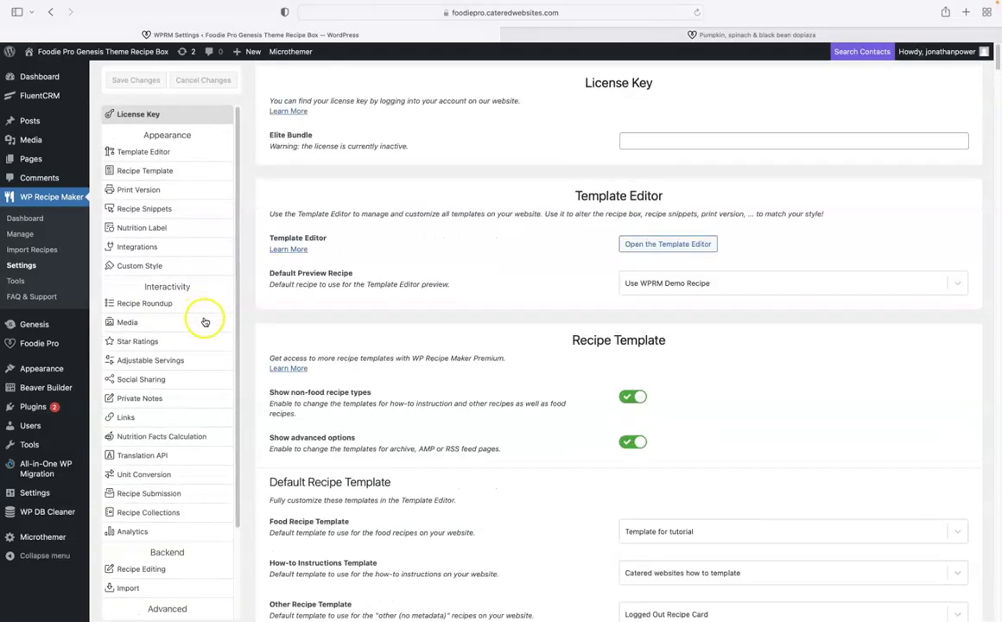